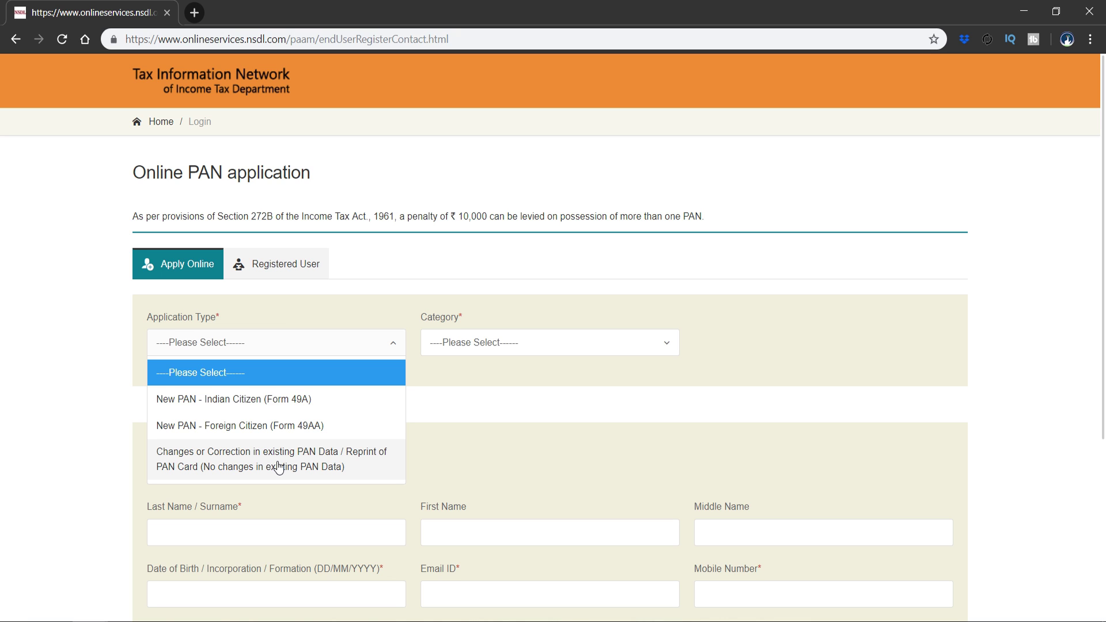
Set the application type to Changes or Correction in existing PAN Data / Reprint of PAN Card and the category to INDIVIDUAL.
{"action": "left_click", "coordinate": [279, 467]}
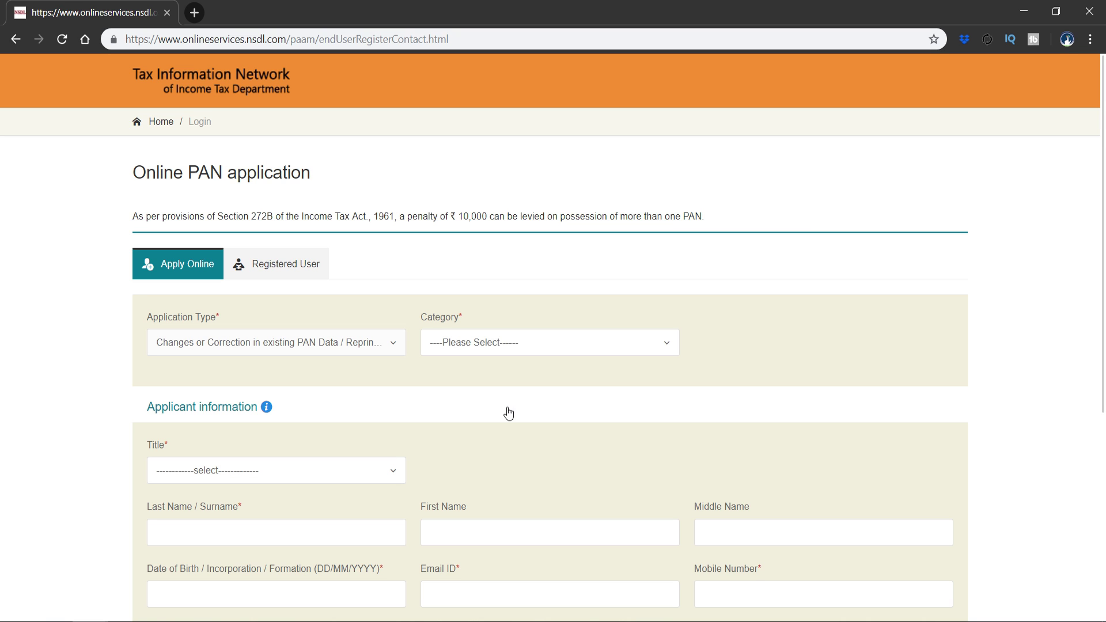
{"action": "left_click", "coordinate": [506, 342]}
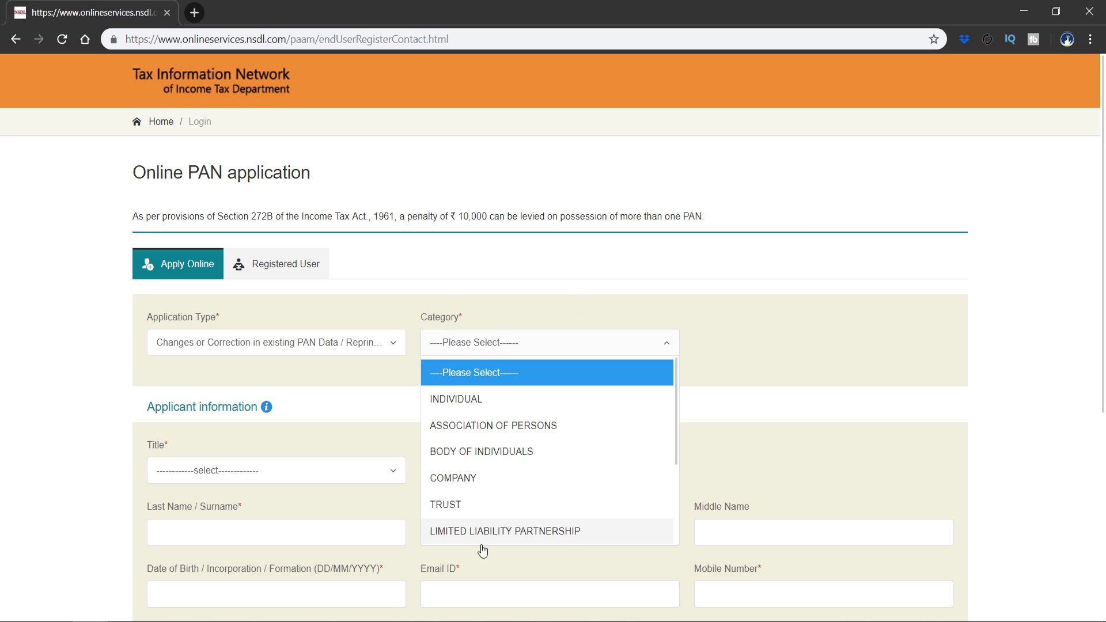
{"action": "left_click", "coordinate": [464, 399]}
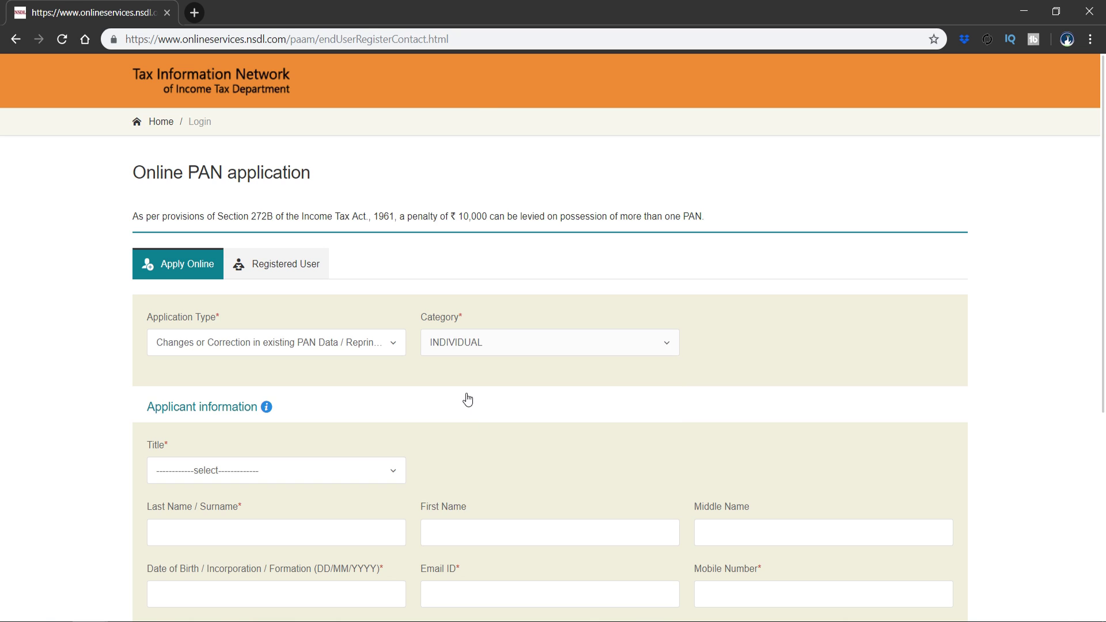
Set the applicant's title to Shri in the applicant information.
{"action": "scroll", "coordinate": [620, 258], "scroll_direction": "down", "scroll_amount": 4}
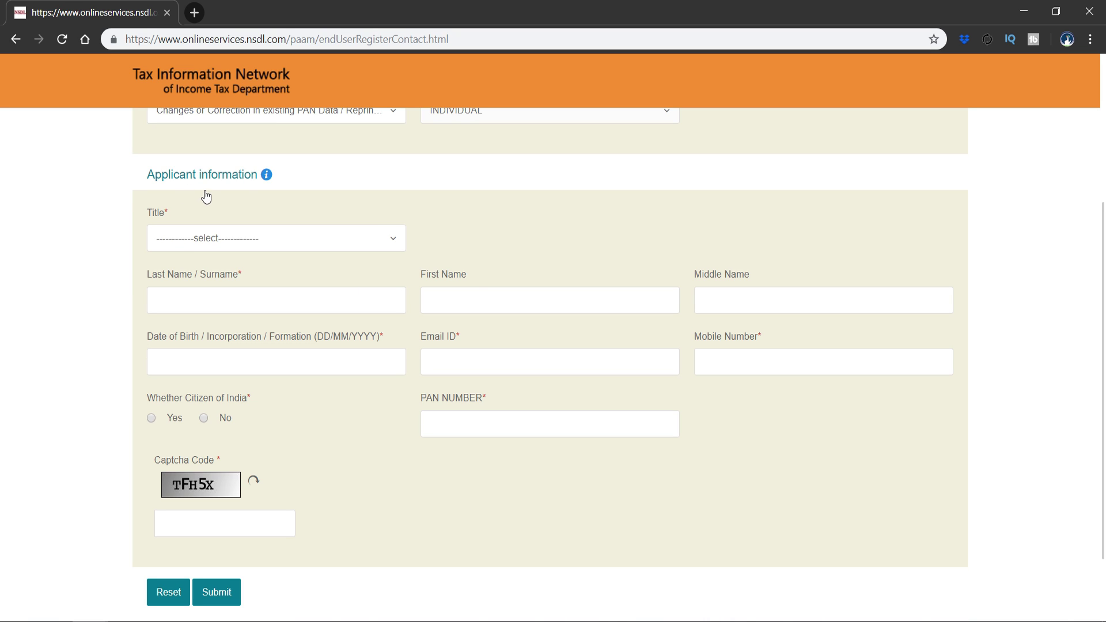
{"action": "left_click", "coordinate": [297, 243]}
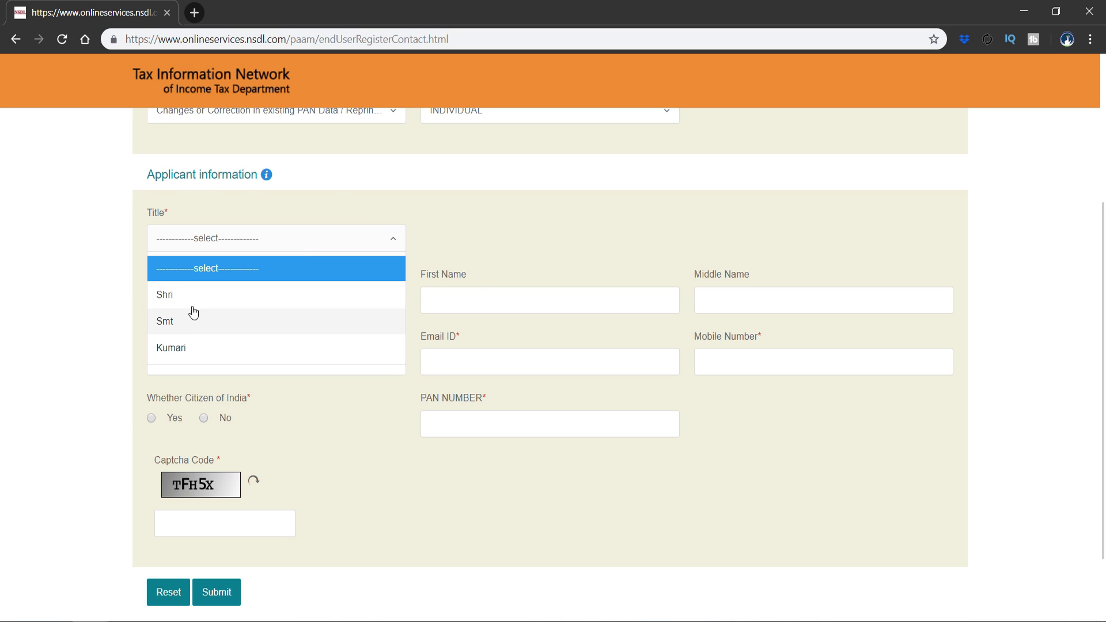
{"action": "left_click", "coordinate": [170, 309]}
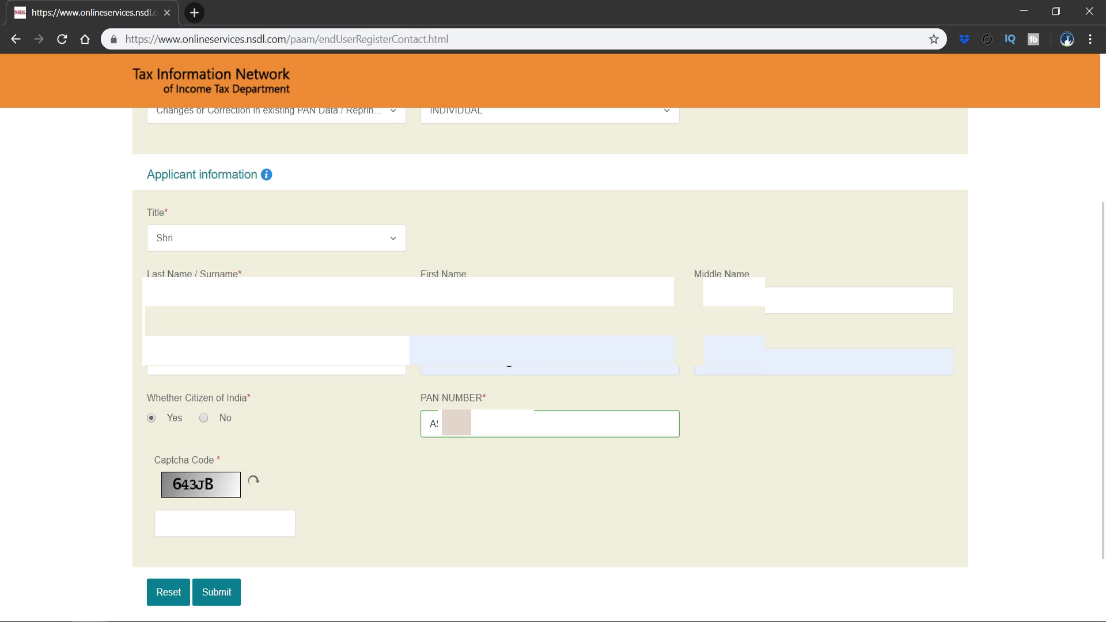
Enter the captcha code and submit the applicant registration.
{"action": "left_click", "coordinate": [204, 525]}
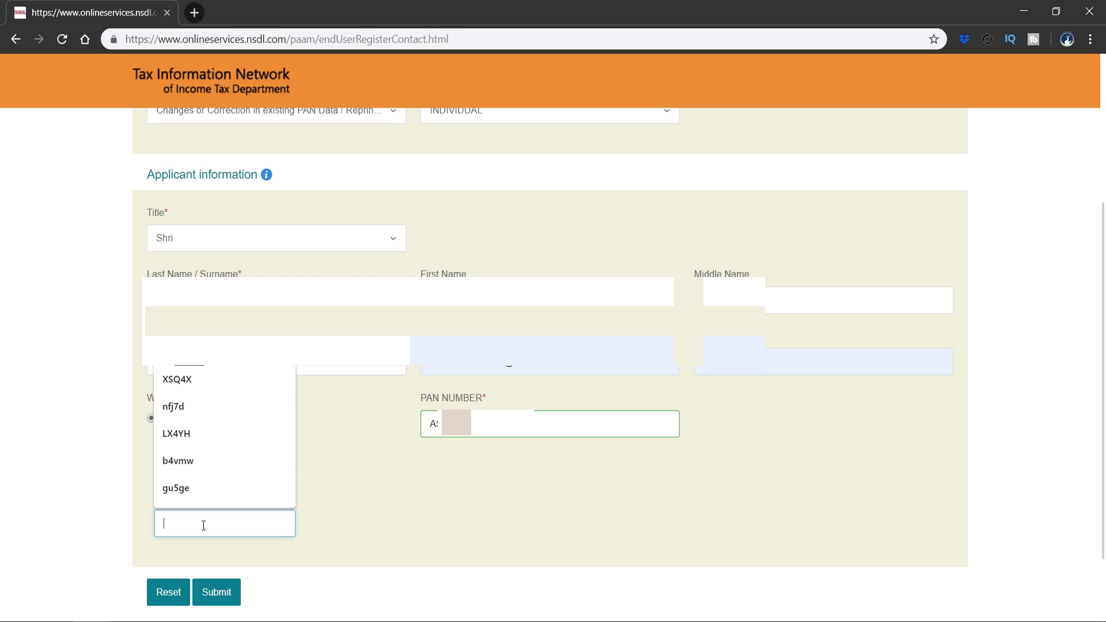
{"action": "type", "text": "6"}
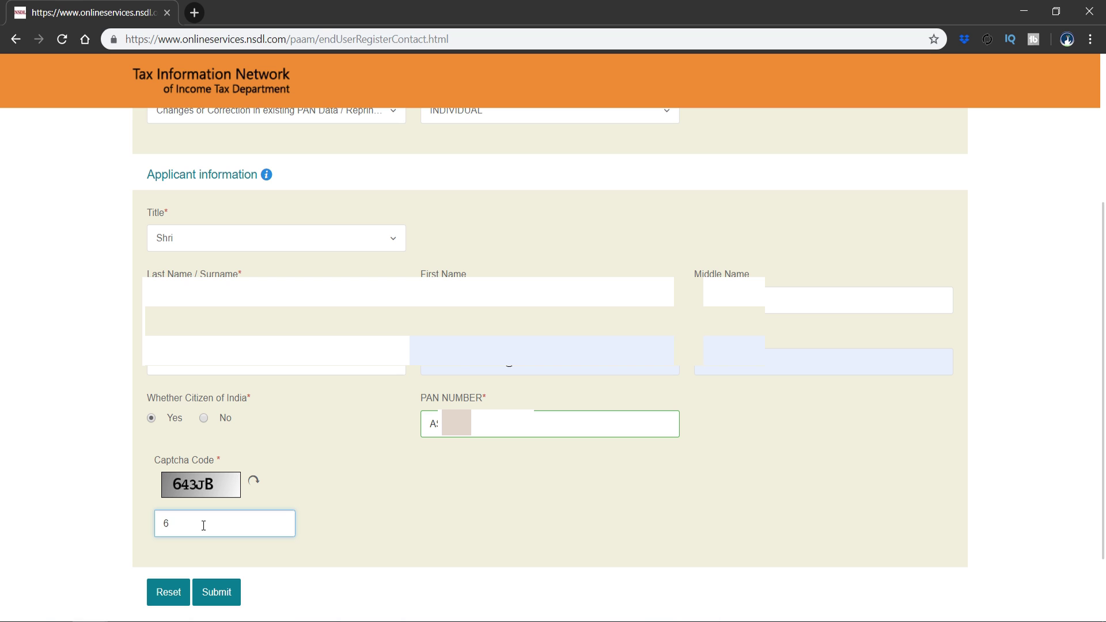
{"action": "type", "text": "43JB"}
{"action": "left_click", "coordinate": [225, 591]}
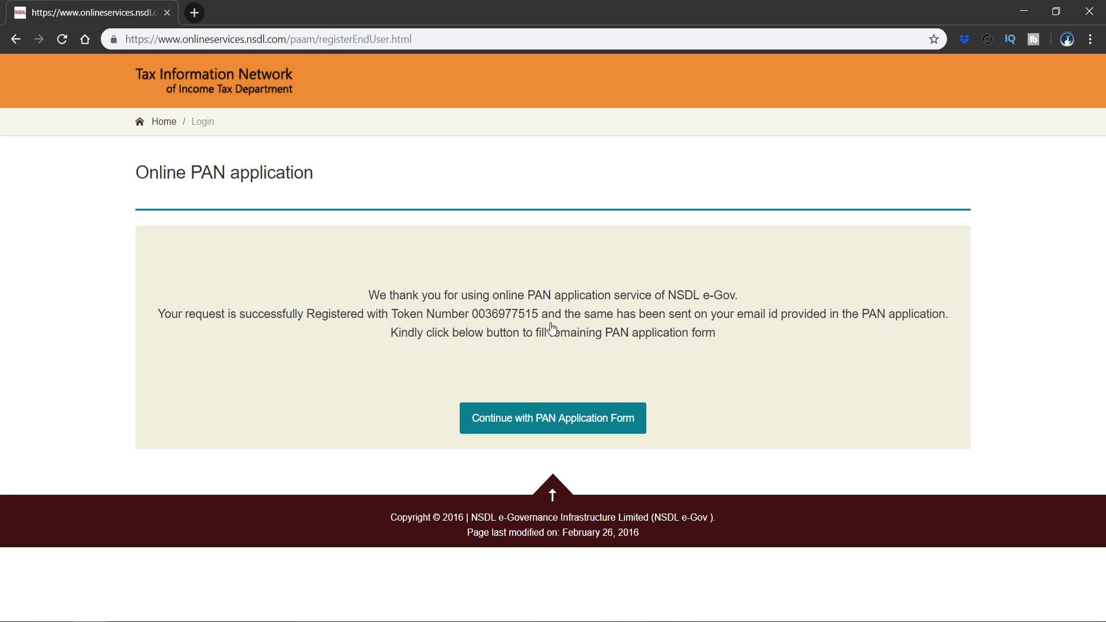
Highlight the issued token number, continue with the PAN application form and save it as a draft.
{"action": "left_click_drag", "start_coordinate": [538, 314], "coordinate": [475, 315]}
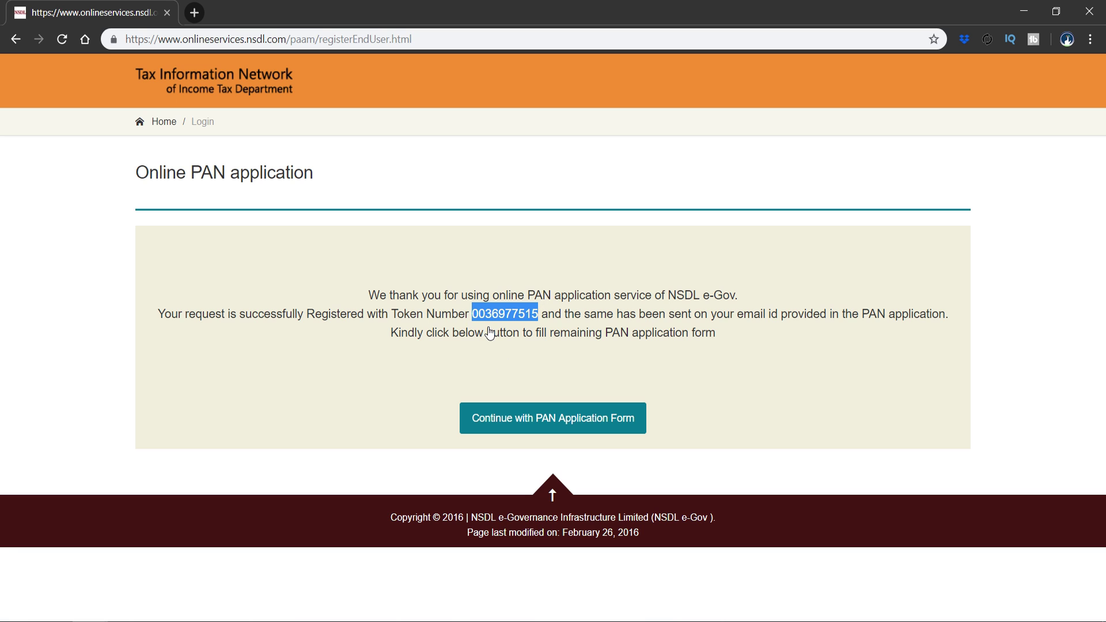
{"action": "left_click", "coordinate": [558, 420]}
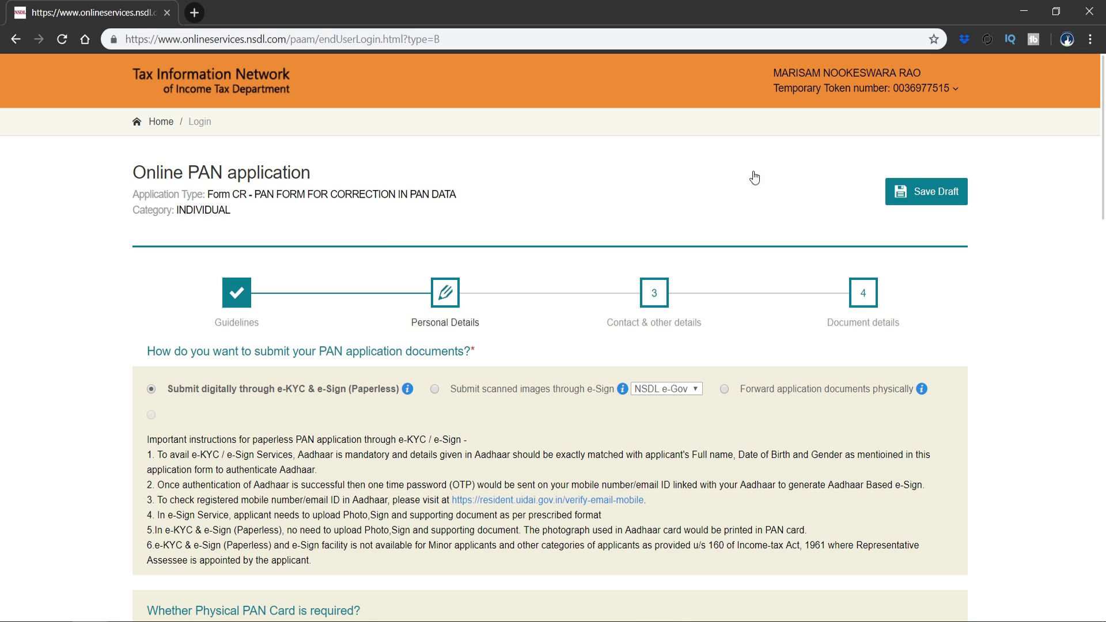
{"action": "left_click", "coordinate": [945, 196]}
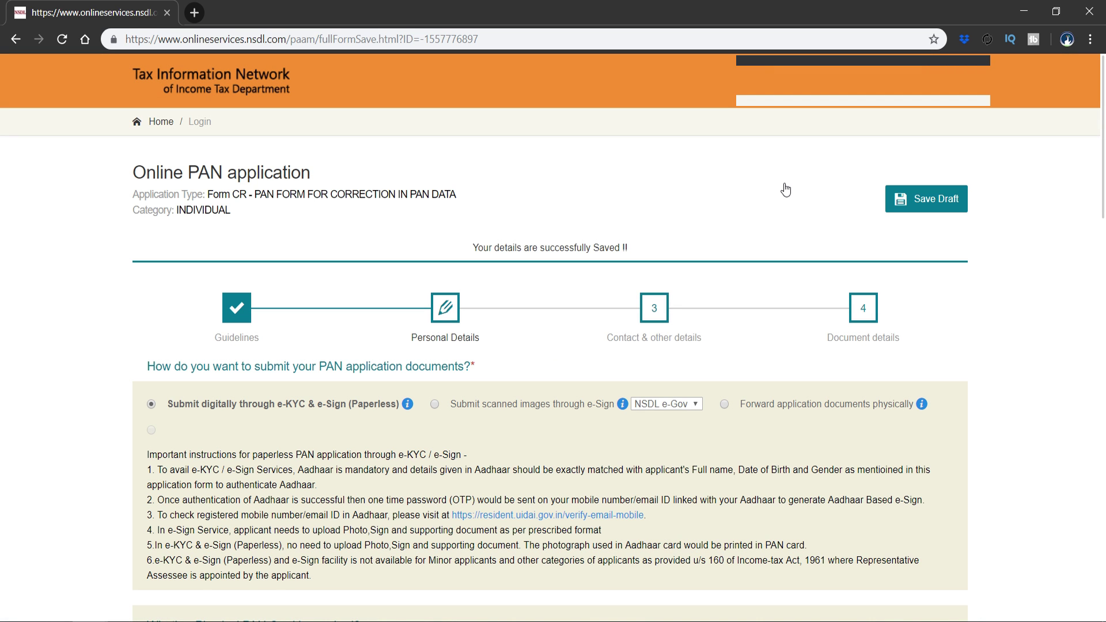
Examine the Personal Details page from the document submission and physical card options down to the applicant's full name and date of birth.
{"action": "scroll", "coordinate": [786, 188], "scroll_direction": "down", "scroll_amount": 3}
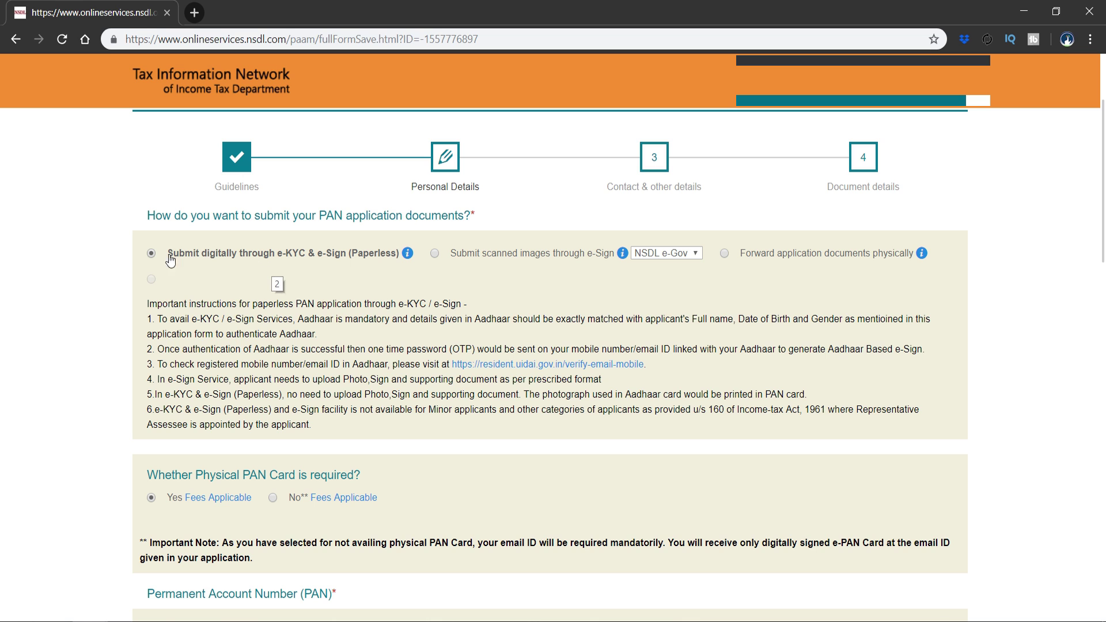
{"action": "scroll", "coordinate": [128, 300], "scroll_direction": "down", "scroll_amount": 4}
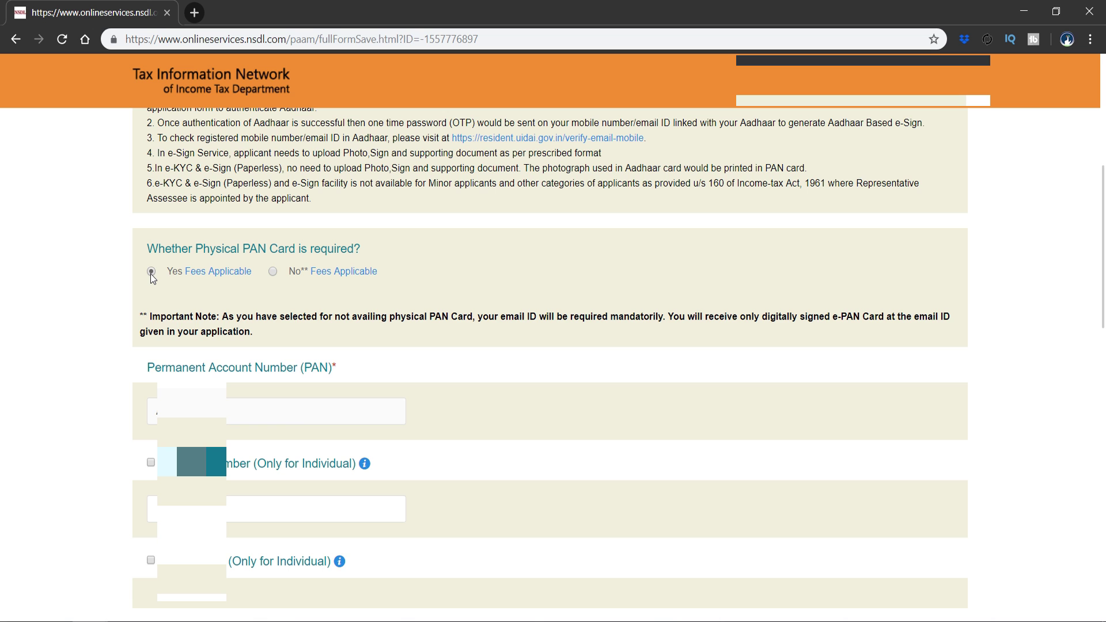
{"action": "scroll", "coordinate": [55, 337], "scroll_direction": "down", "scroll_amount": 1}
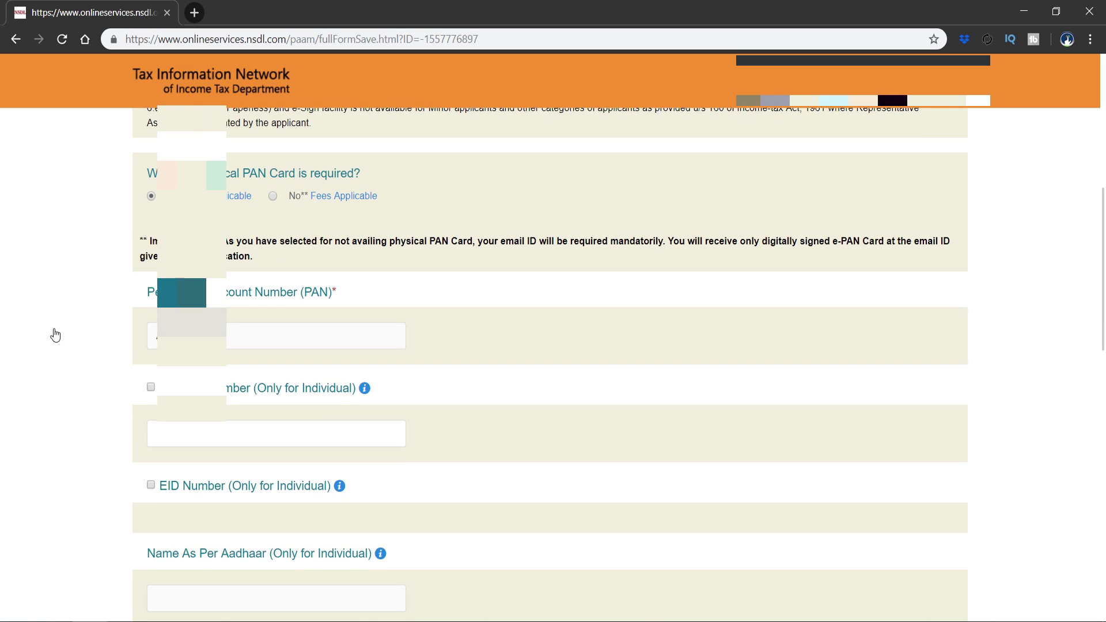
{"action": "scroll", "coordinate": [55, 335], "scroll_direction": "down", "scroll_amount": 1}
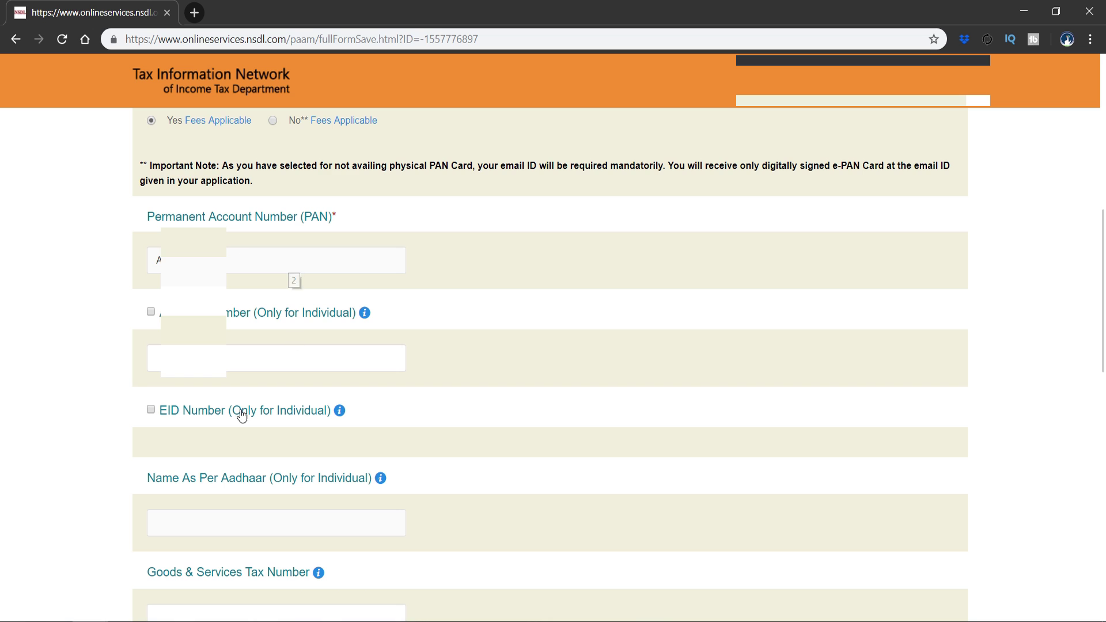
{"action": "scroll", "coordinate": [207, 346], "scroll_direction": "down", "scroll_amount": 2}
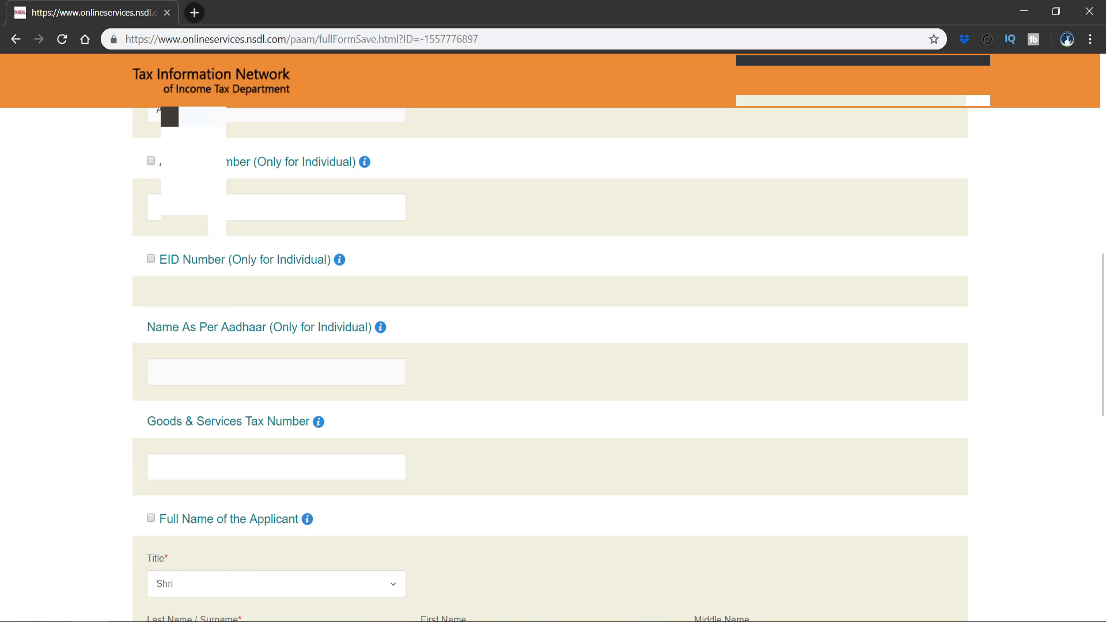
{"action": "left_click", "coordinate": [231, 214]}
{"action": "scroll", "coordinate": [230, 220], "scroll_direction": "down", "scroll_amount": 2}
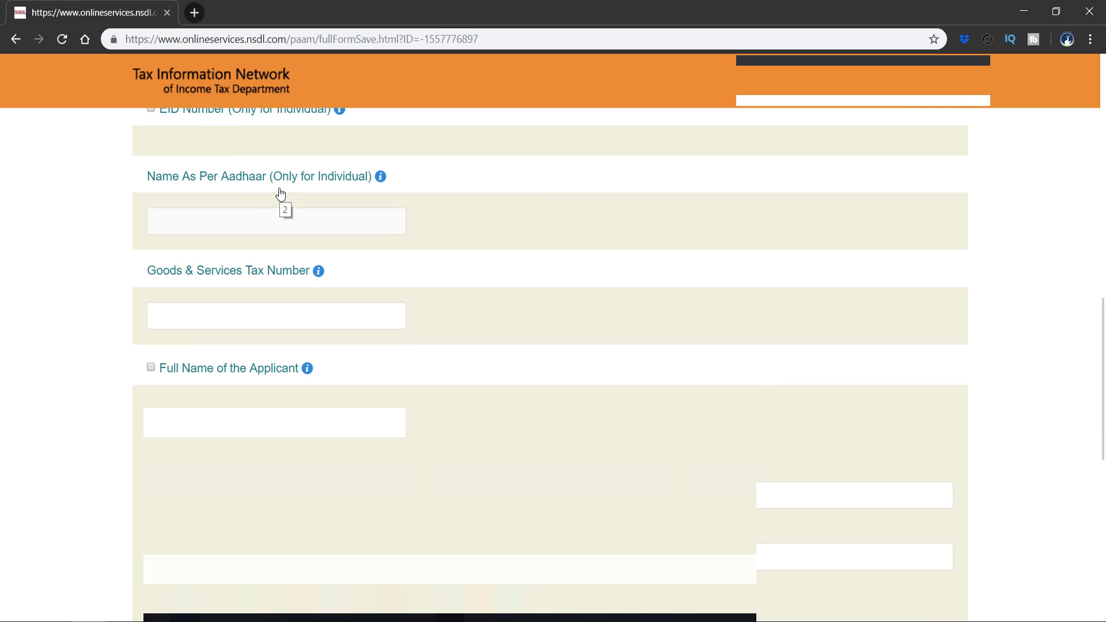
{"action": "left_click_drag", "start_coordinate": [281, 194], "coordinate": [267, 240]}
{"action": "scroll", "coordinate": [230, 242], "scroll_direction": "down", "scroll_amount": 1}
{"action": "scroll", "coordinate": [267, 240], "scroll_direction": "down", "scroll_amount": 1}
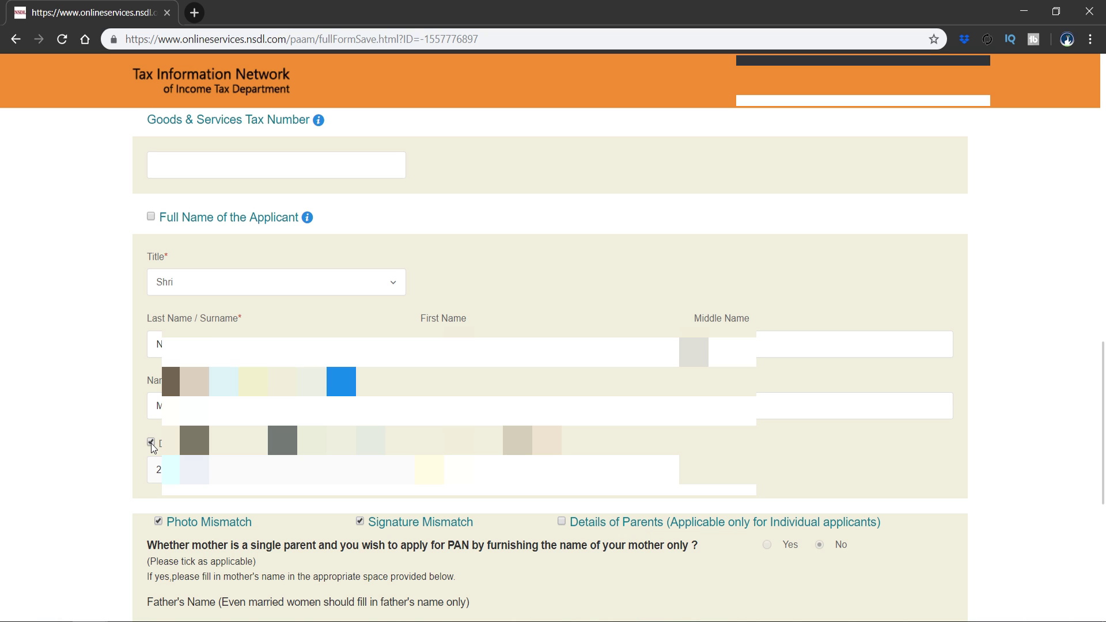
Clear the date of birth correction option and set the applicant's gender to Male.
{"action": "left_click", "coordinate": [151, 444]}
{"action": "key", "text": "alt+Down"}
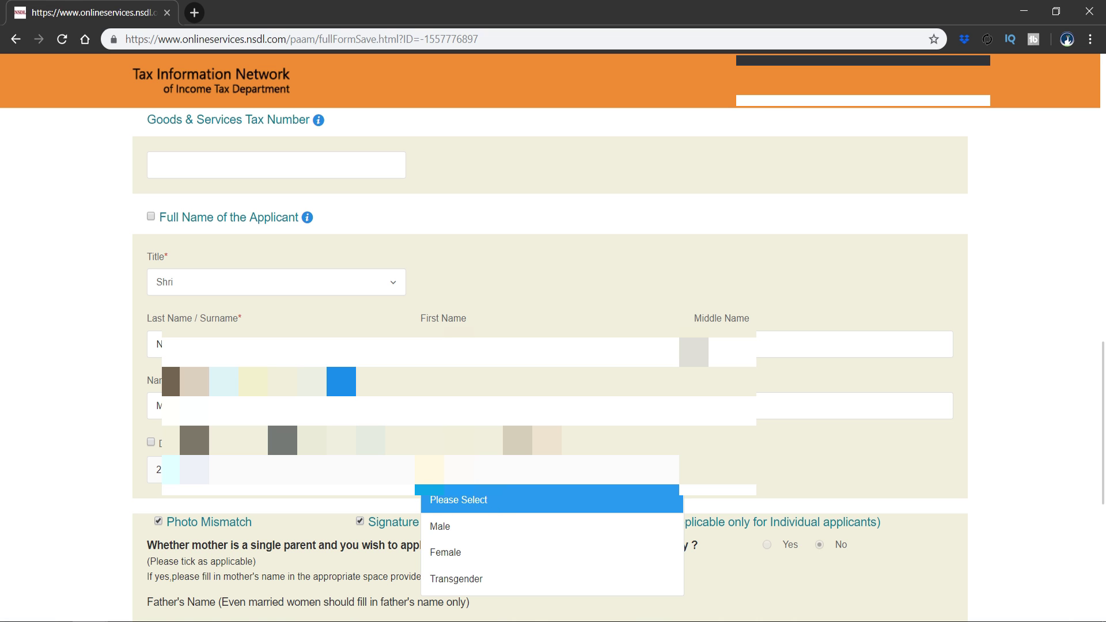
{"action": "left_click", "coordinate": [450, 531]}
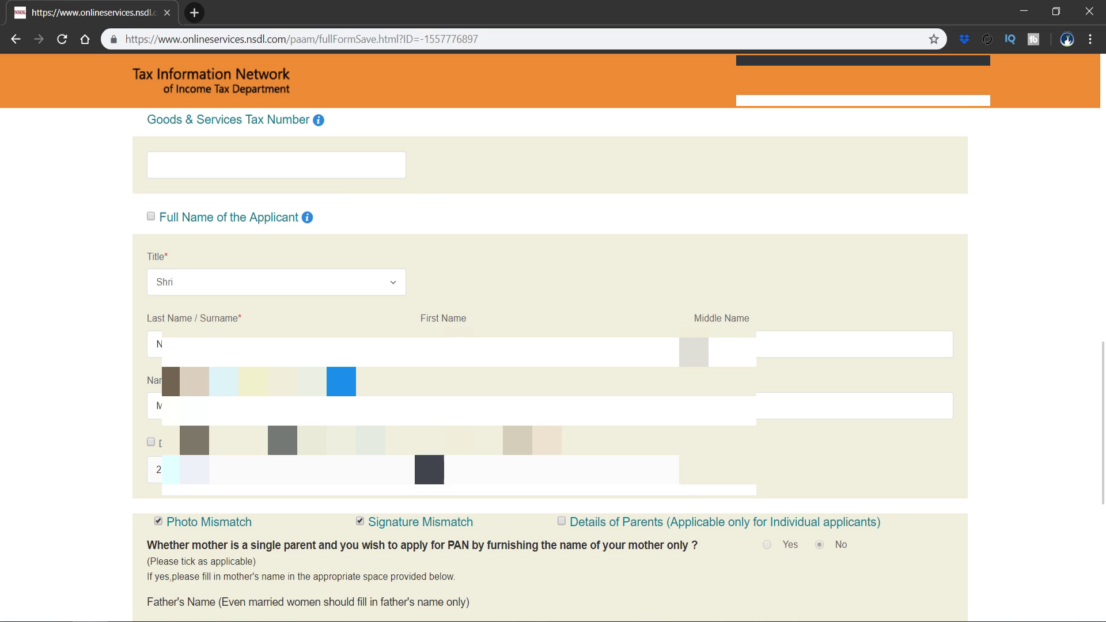
Proceed from Personal Details to Contact & other details and save the draft.
{"action": "scroll", "coordinate": [550, 345], "scroll_direction": "down", "scroll_amount": 5}
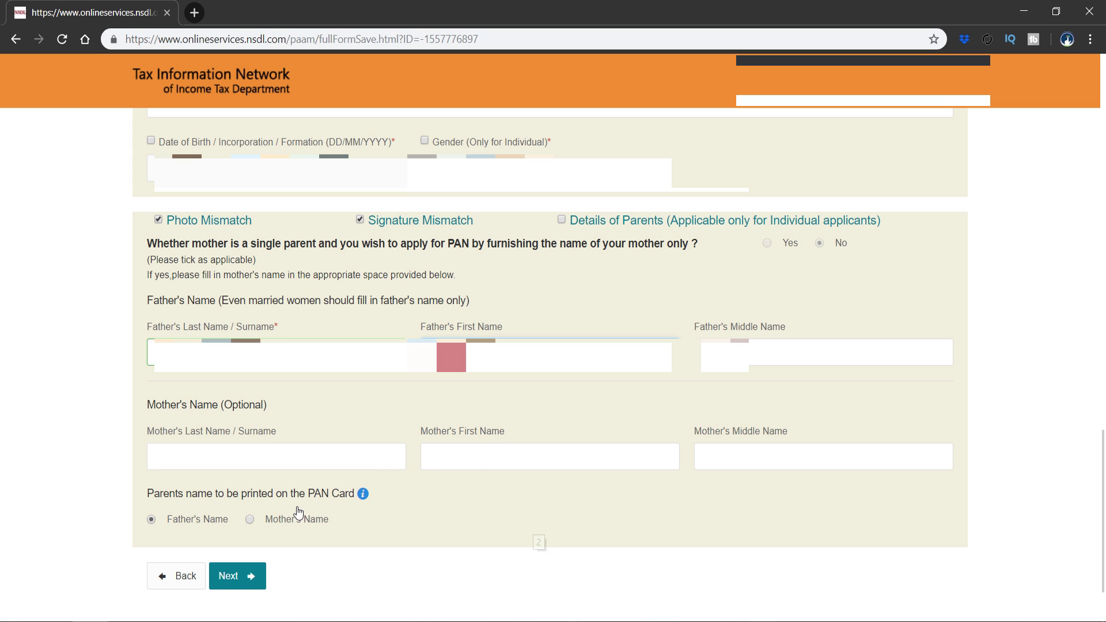
{"action": "left_click", "coordinate": [245, 583]}
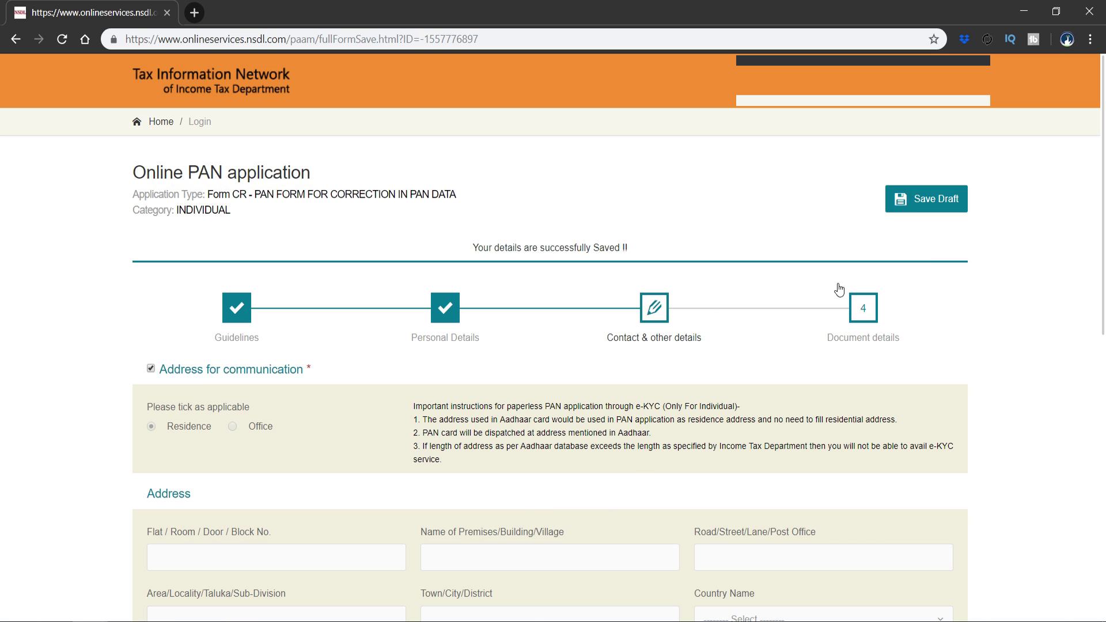
{"action": "left_click", "coordinate": [917, 204]}
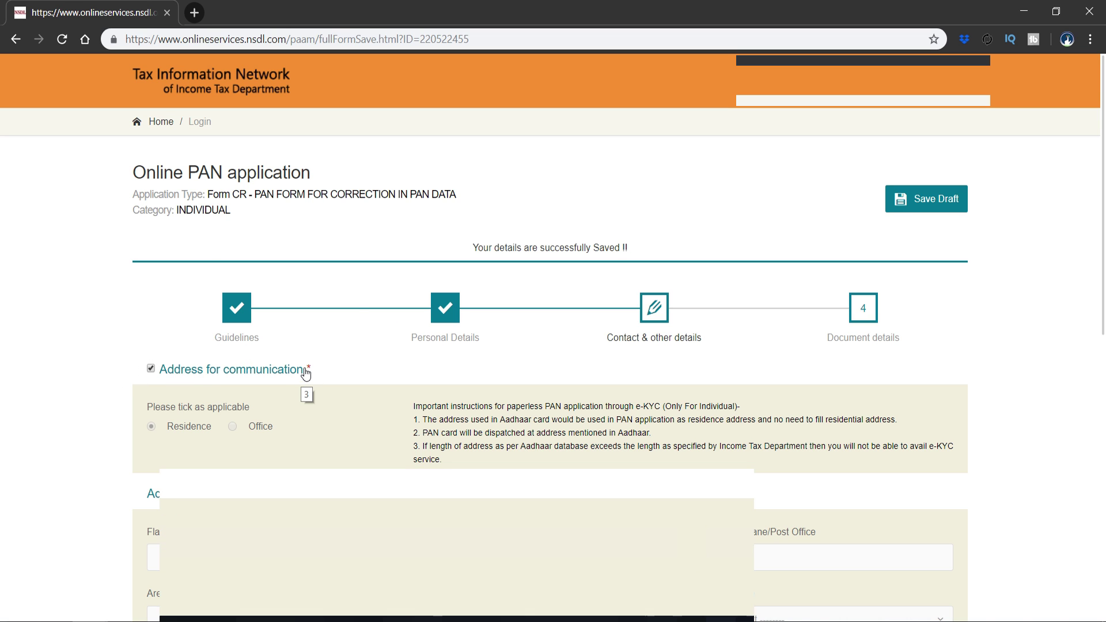
{"action": "scroll", "coordinate": [346, 346], "scroll_direction": "down", "scroll_amount": 4}
{"action": "scroll", "coordinate": [367, 306], "scroll_direction": "down", "scroll_amount": 1}
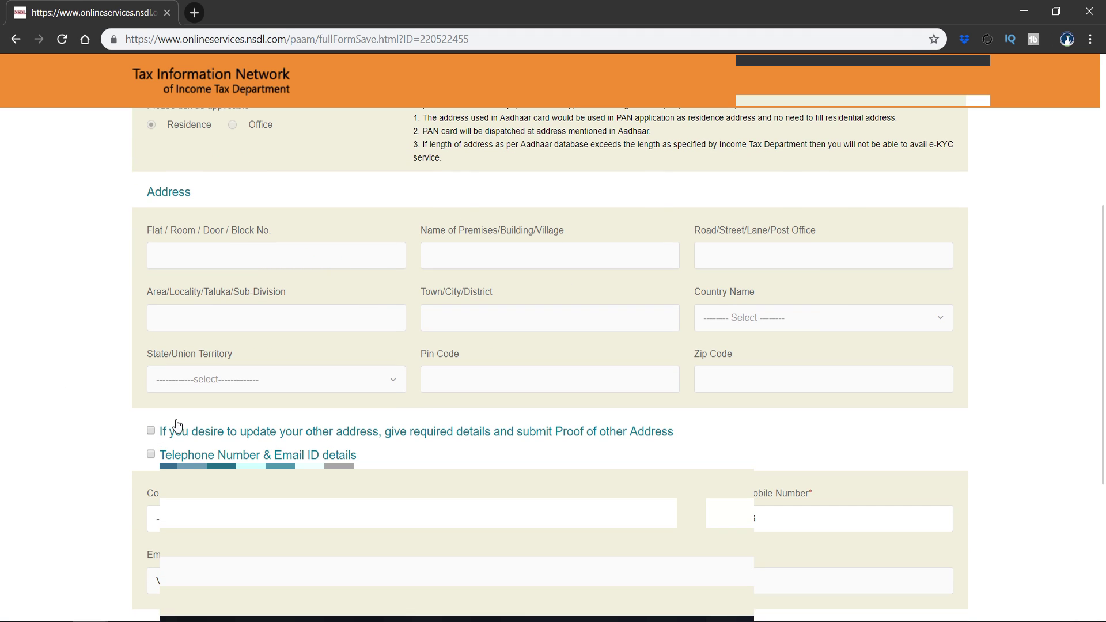
{"action": "left_click", "coordinate": [151, 430]}
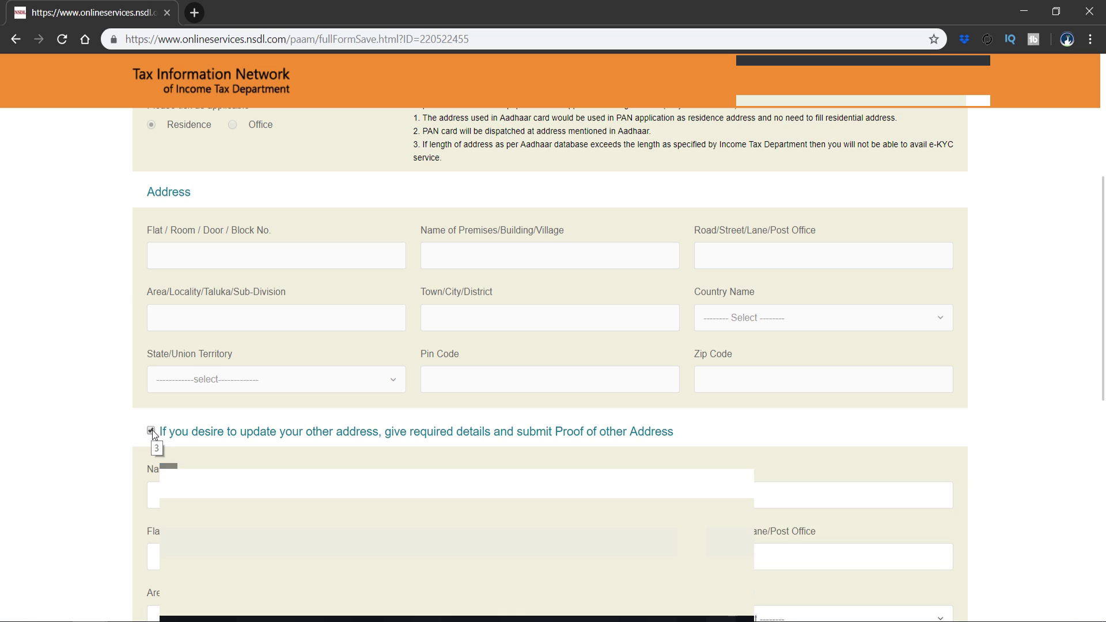
{"action": "scroll", "coordinate": [321, 425], "scroll_direction": "down", "scroll_amount": 2}
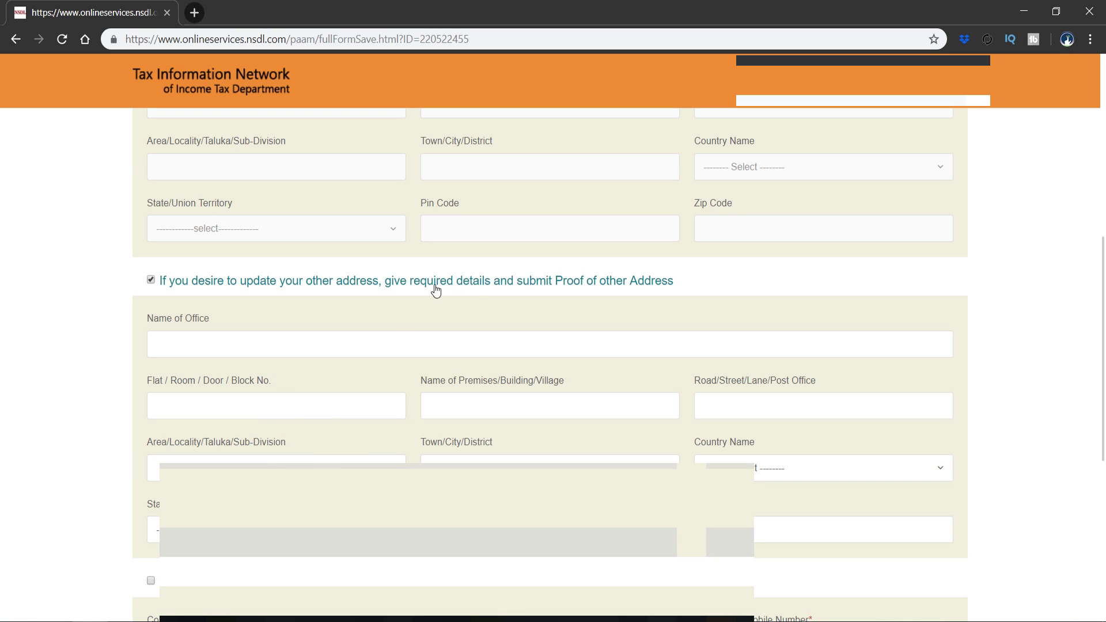
{"action": "left_click_drag", "start_coordinate": [500, 282], "coordinate": [674, 283]}
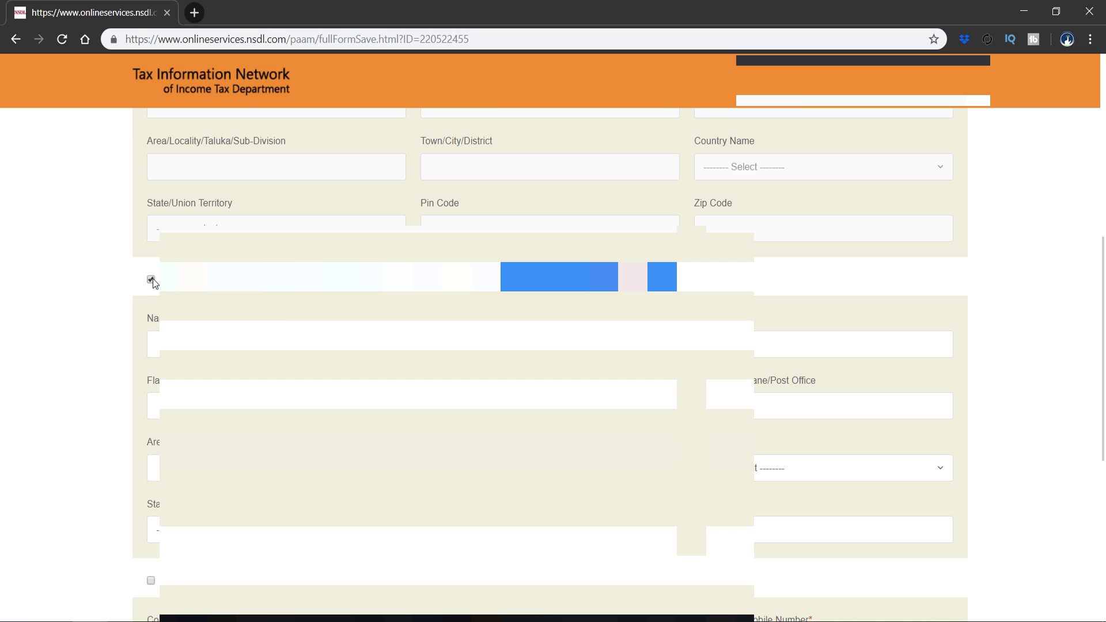
{"action": "left_click", "coordinate": [151, 280]}
Choose the country code (ISD code) for the applicant's phone and leave the Telephone Number & Email ID details correction option unticked.
{"action": "scroll", "coordinate": [95, 378], "scroll_direction": "down", "scroll_amount": 2}
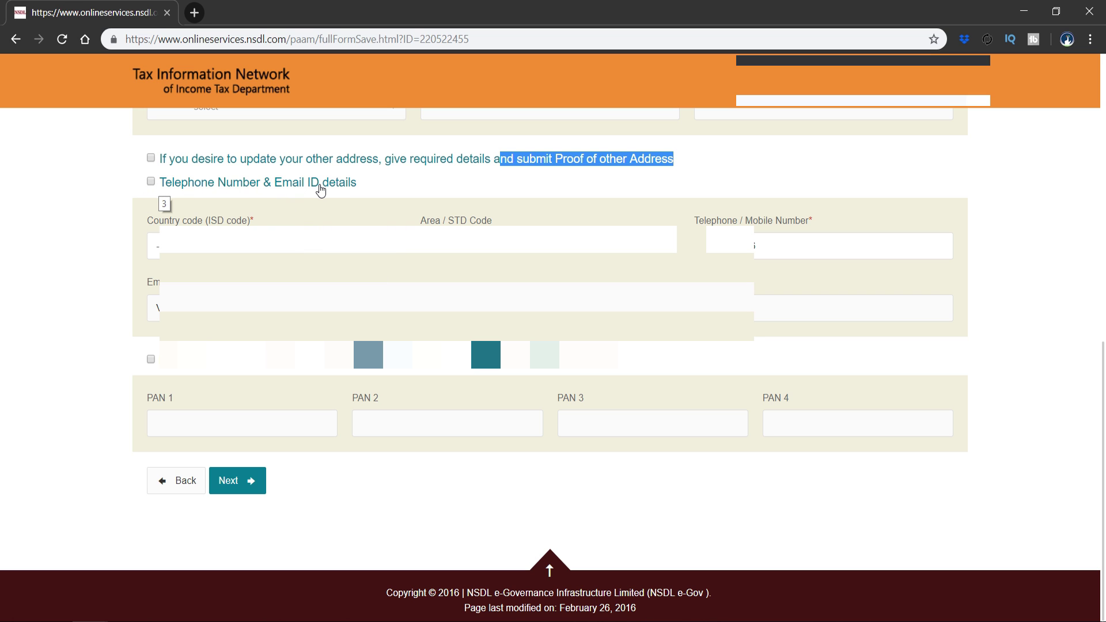
{"action": "left_click", "coordinate": [151, 182]}
{"action": "left_click", "coordinate": [151, 182]}
{"action": "left_click", "coordinate": [276, 246]}
{"action": "key", "text": "Escape"}
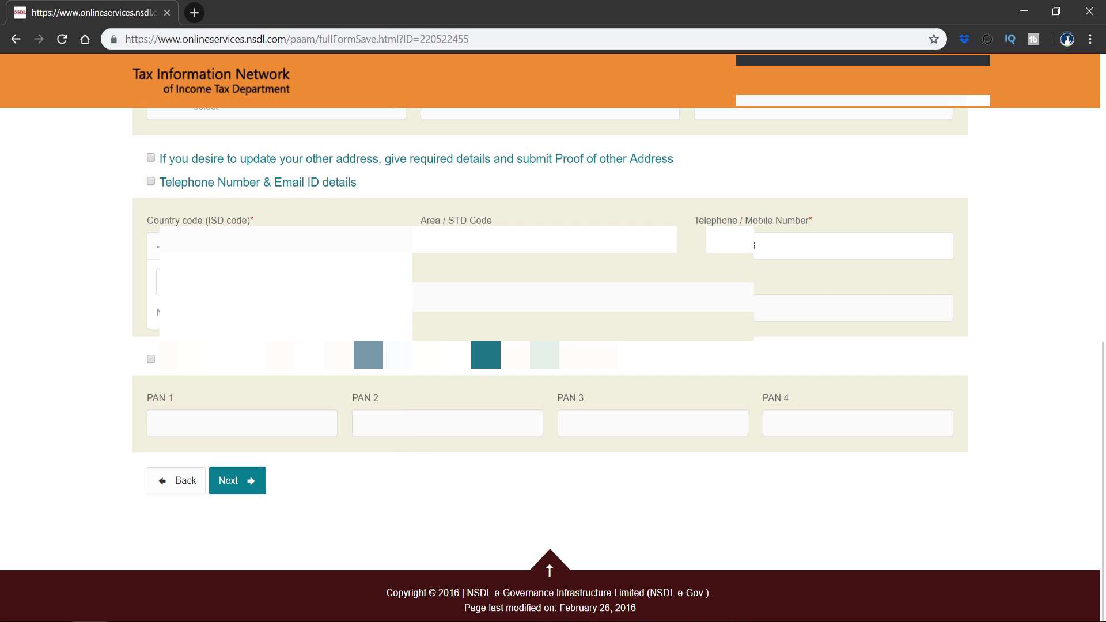
{"action": "key", "text": "Return"}
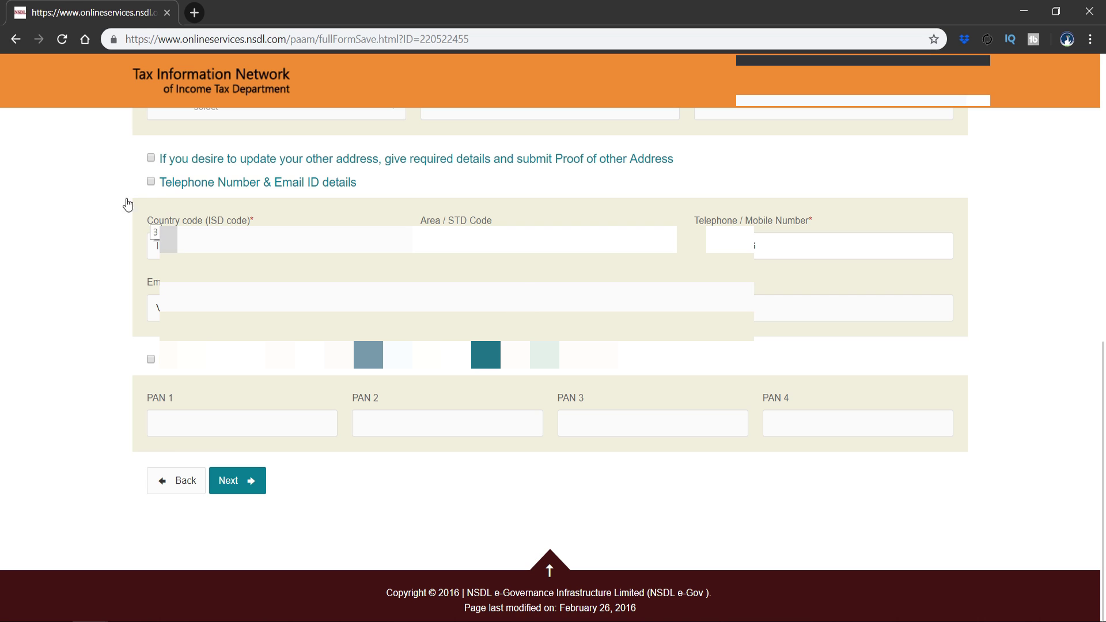
{"action": "left_click", "coordinate": [151, 182]}
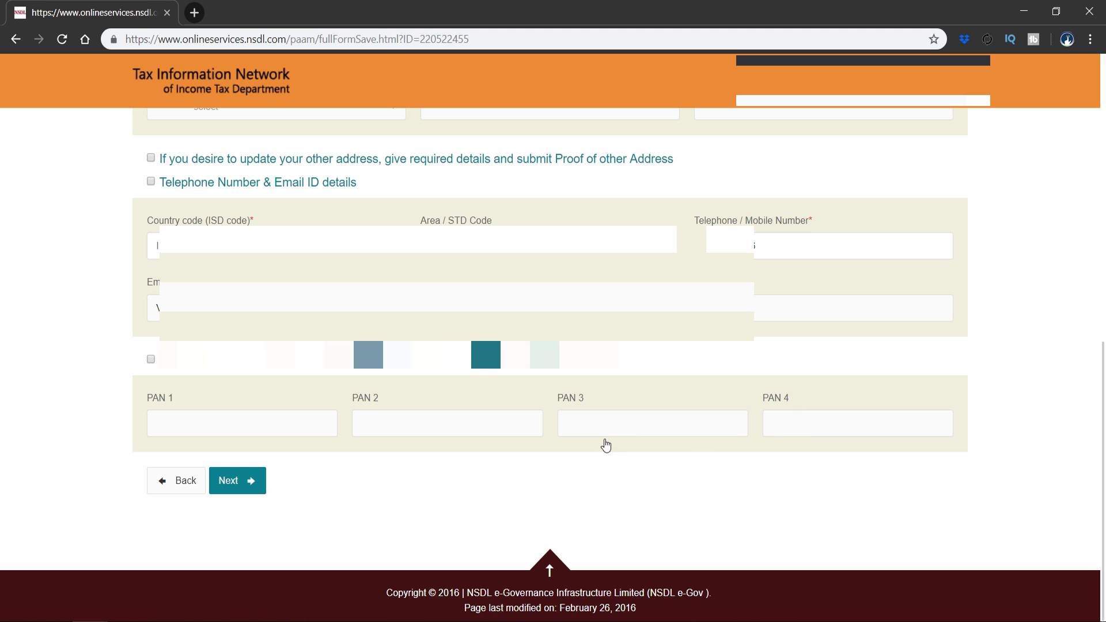
Proceed from Contact & other details to Document details and save the draft.
{"action": "left_click", "coordinate": [253, 493]}
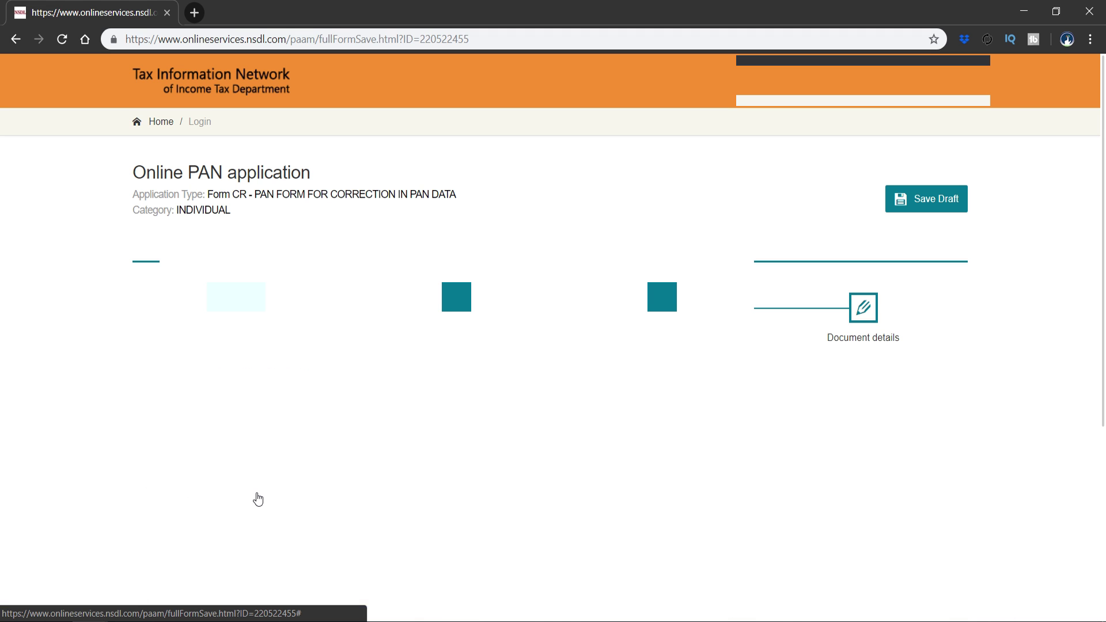
{"action": "left_click", "coordinate": [896, 212]}
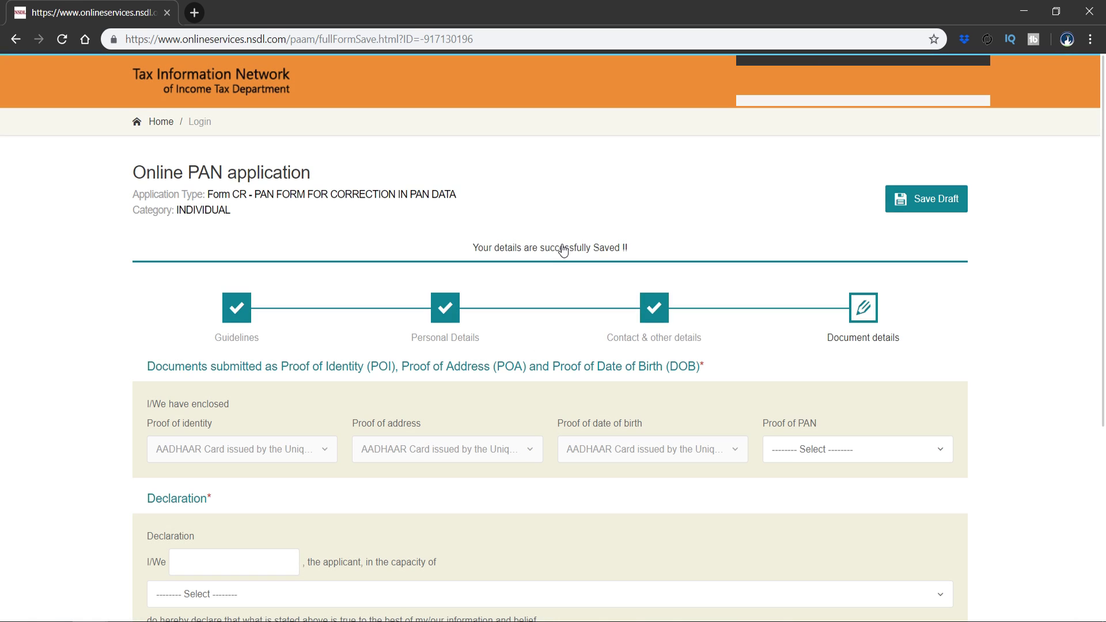
{"action": "scroll", "coordinate": [395, 210], "scroll_direction": "down", "scroll_amount": 1}
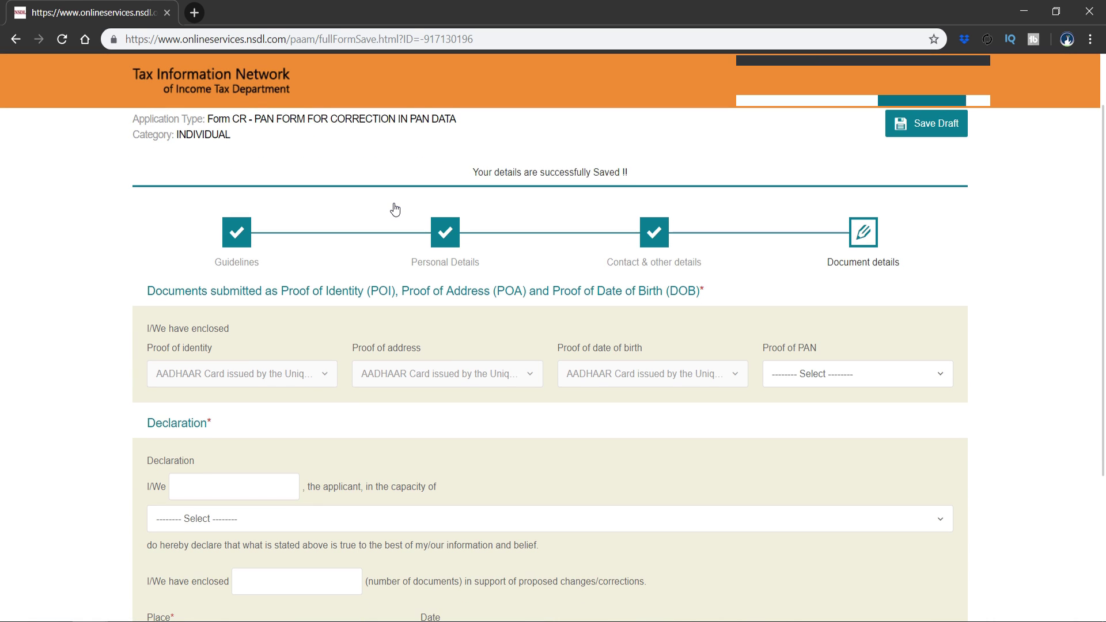
Choose Copy of Pan Card as the proof of PAN among the submitted documents.
{"action": "scroll", "coordinate": [395, 210], "scroll_direction": "down", "scroll_amount": 1}
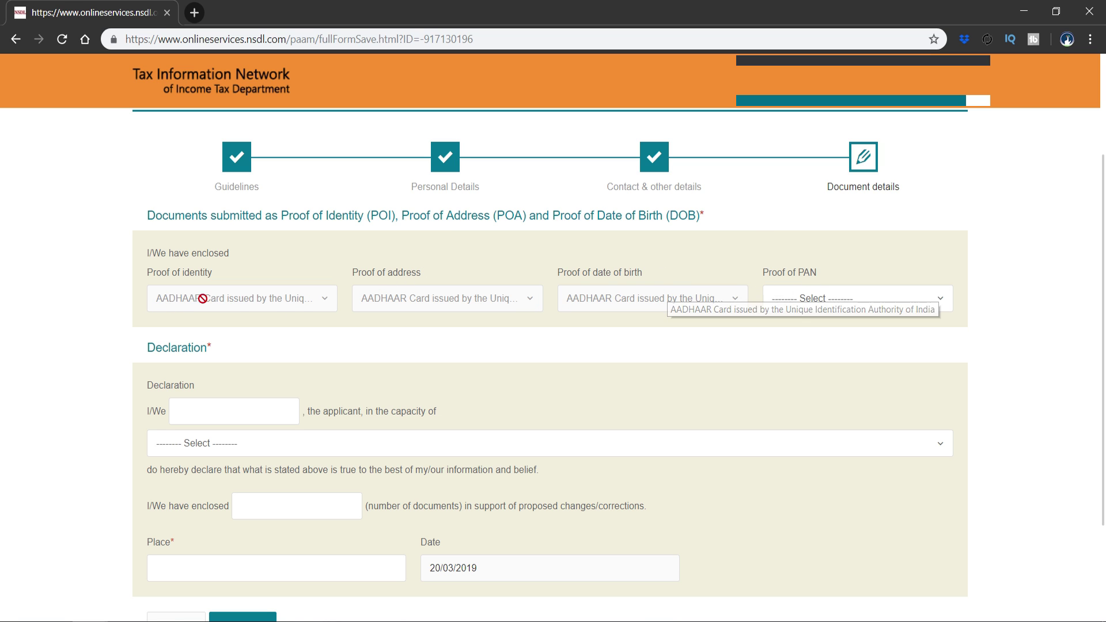
{"action": "left_click", "coordinate": [830, 303]}
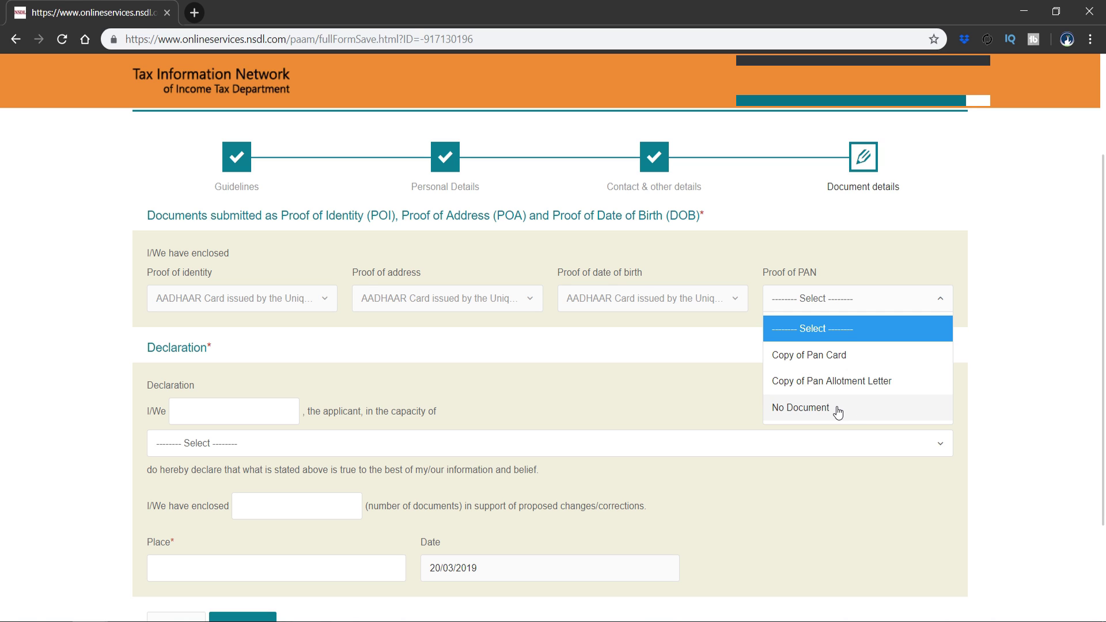
{"action": "left_click", "coordinate": [831, 362]}
Complete and submit the declaration with the capacity Himself/Herself and 2 enclosed documents.
{"action": "scroll", "coordinate": [383, 309], "scroll_direction": "down", "scroll_amount": 1}
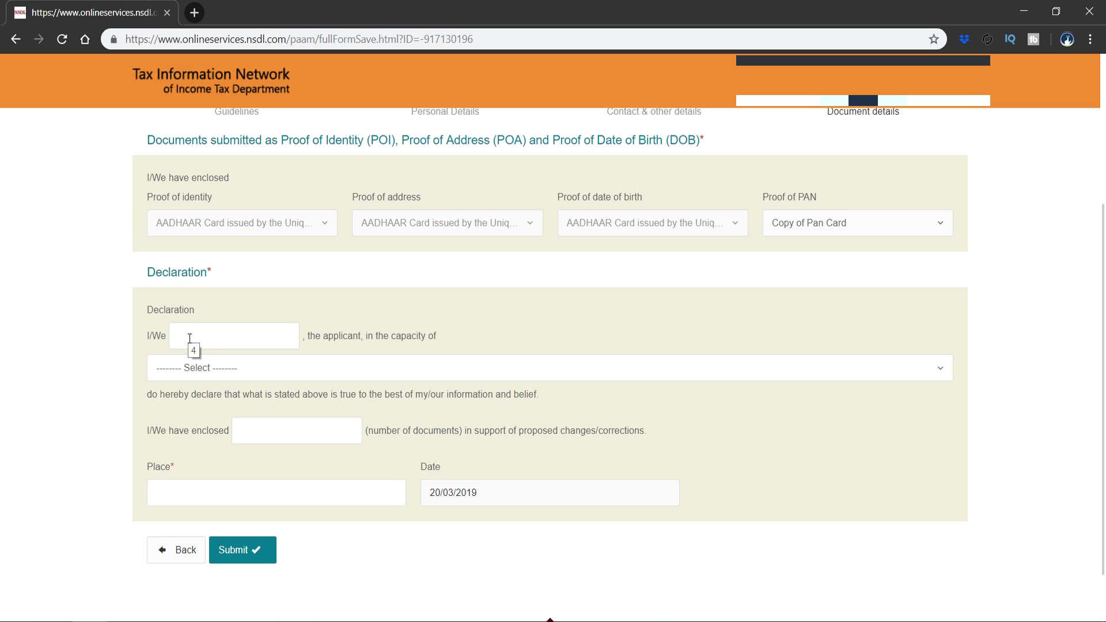
{"action": "left_click", "coordinate": [190, 367]}
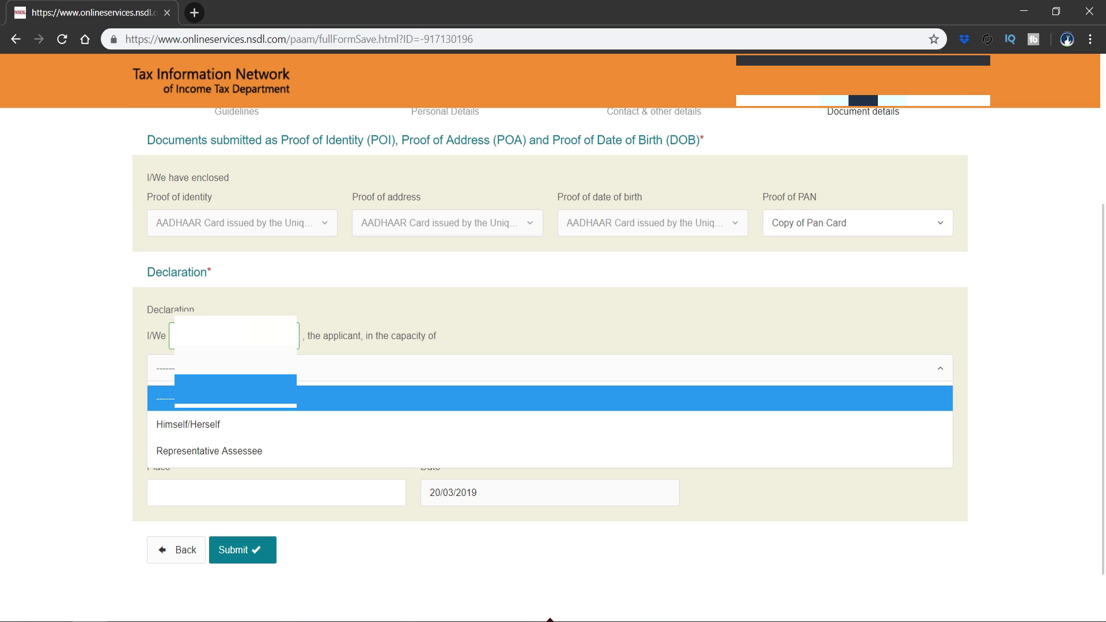
{"action": "left_click", "coordinate": [196, 430]}
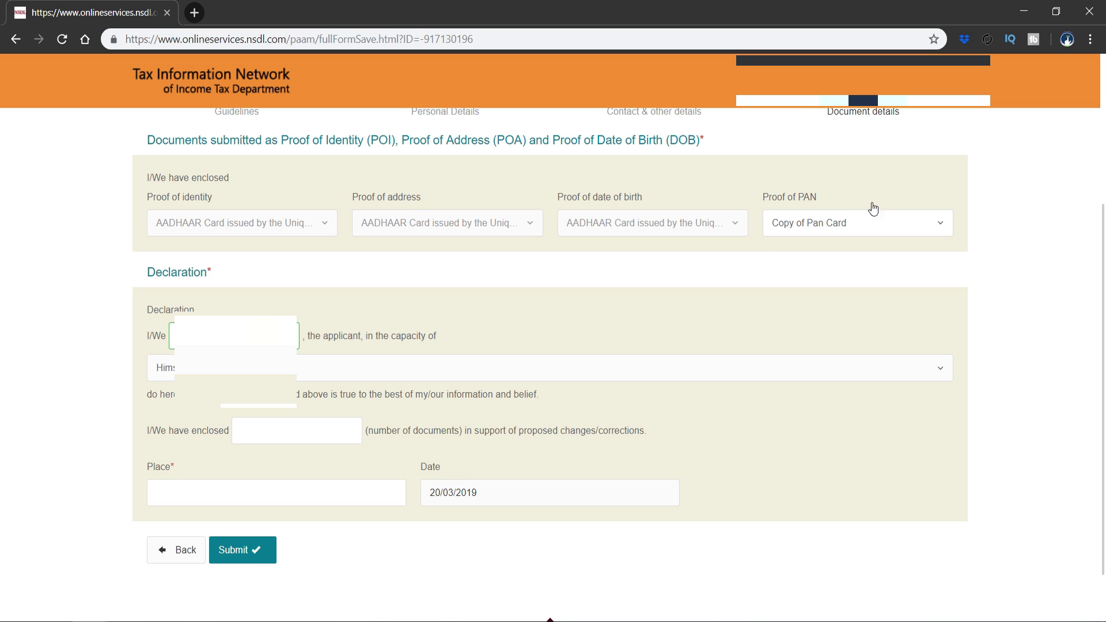
{"action": "left_click", "coordinate": [275, 431]}
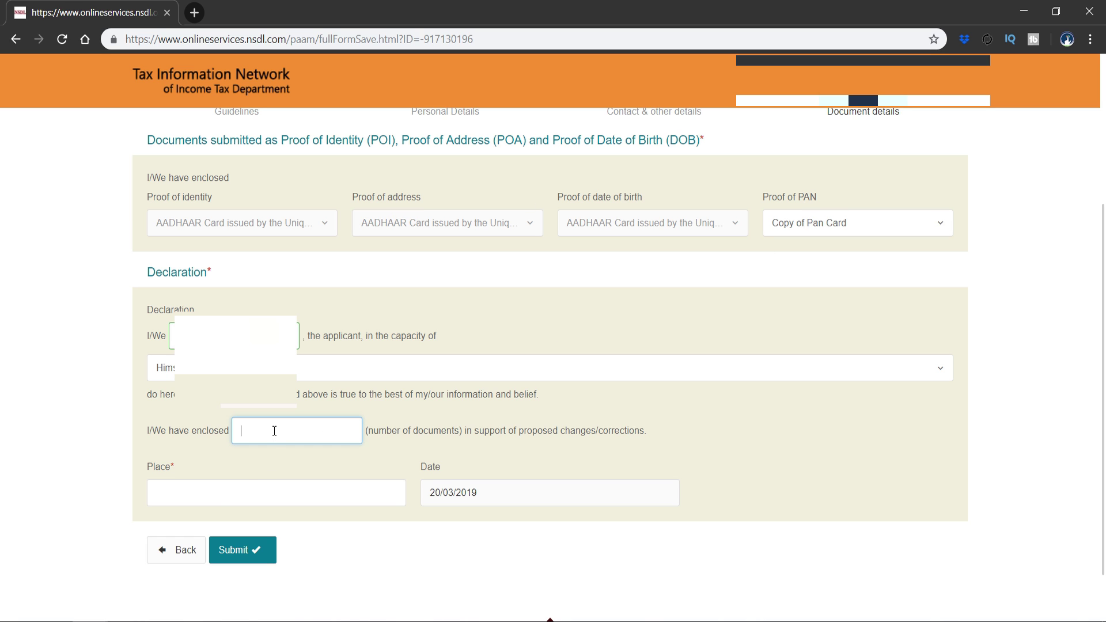
{"action": "type", "text": "2"}
{"action": "left_click", "coordinate": [729, 435]}
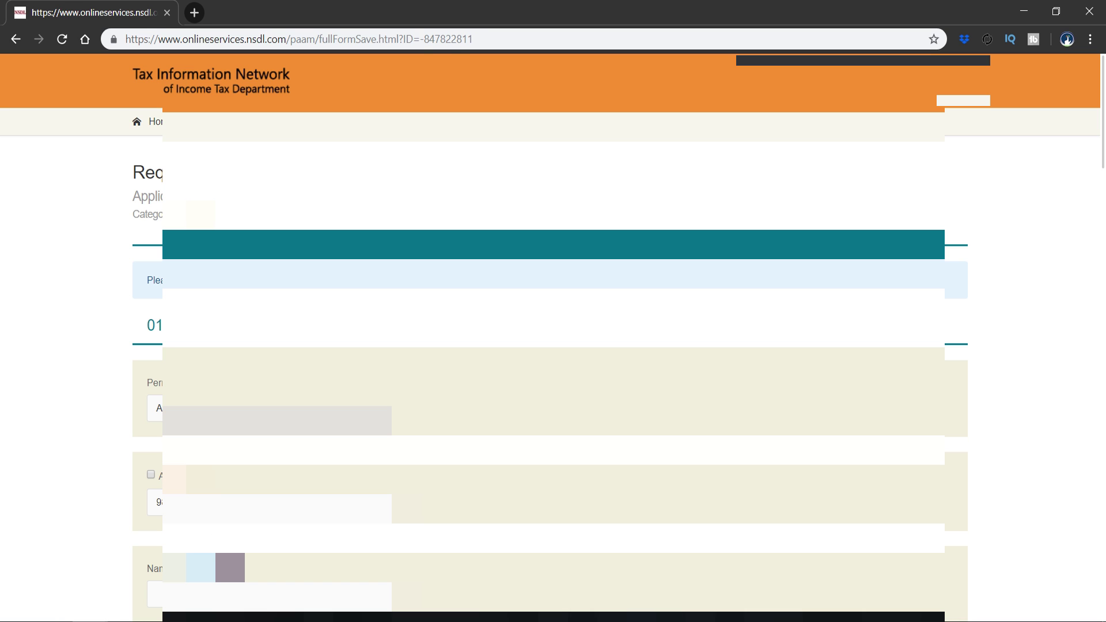
Review the filled-in application through the document details and declaration, and proceed to the mode of payment.
{"action": "scroll", "coordinate": [550, 363], "scroll_direction": "down", "scroll_amount": 5}
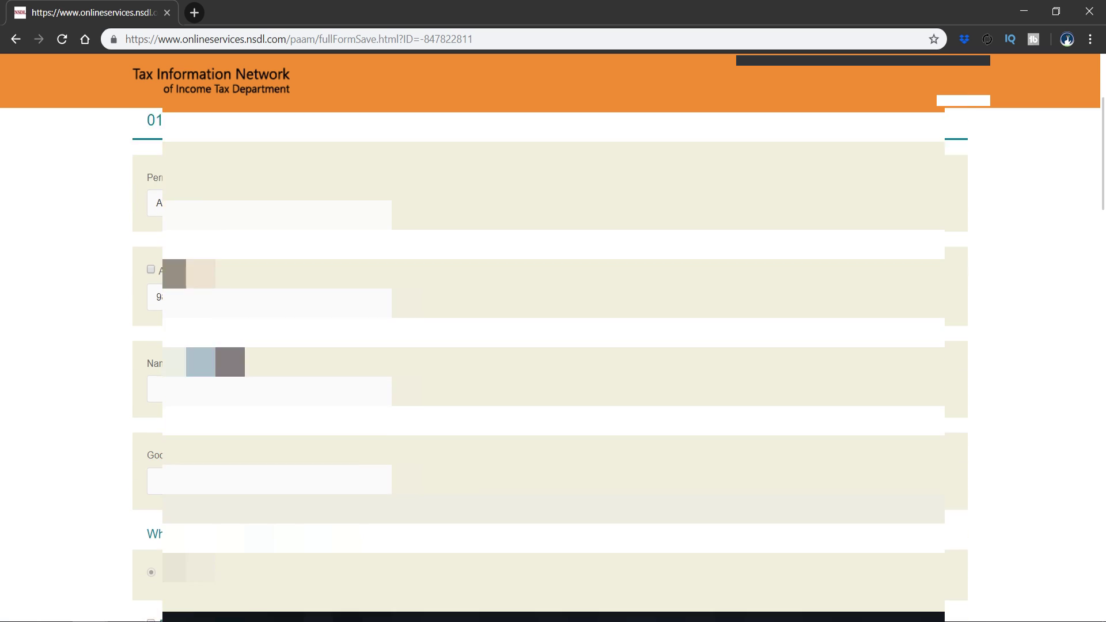
{"action": "scroll", "coordinate": [550, 363], "scroll_direction": "down", "scroll_amount": 6}
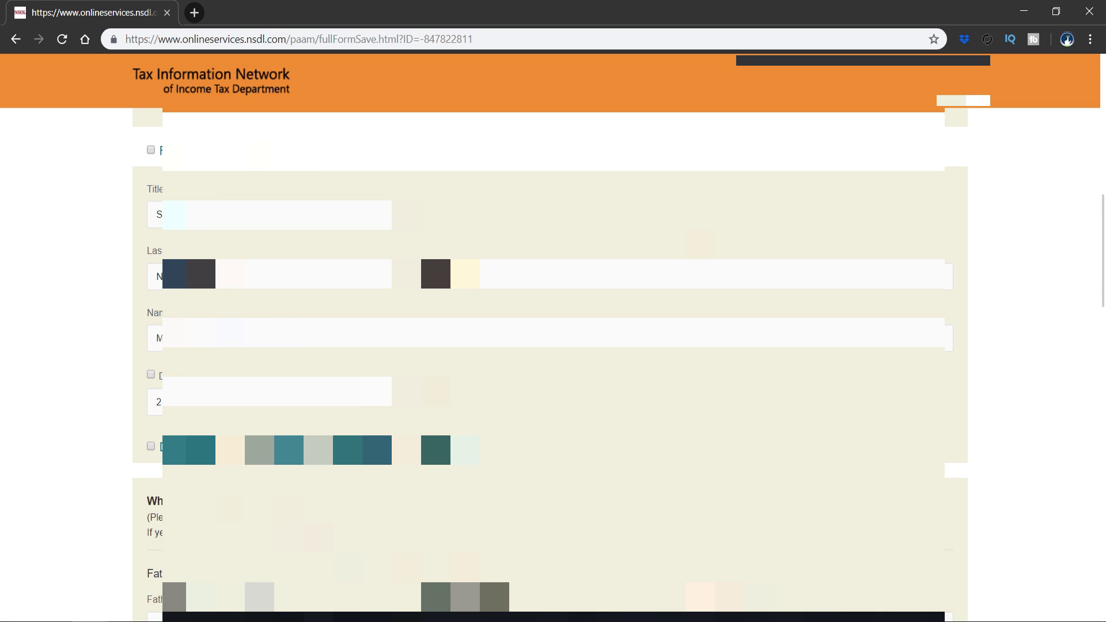
{"action": "scroll", "coordinate": [551, 363], "scroll_direction": "down", "scroll_amount": 8}
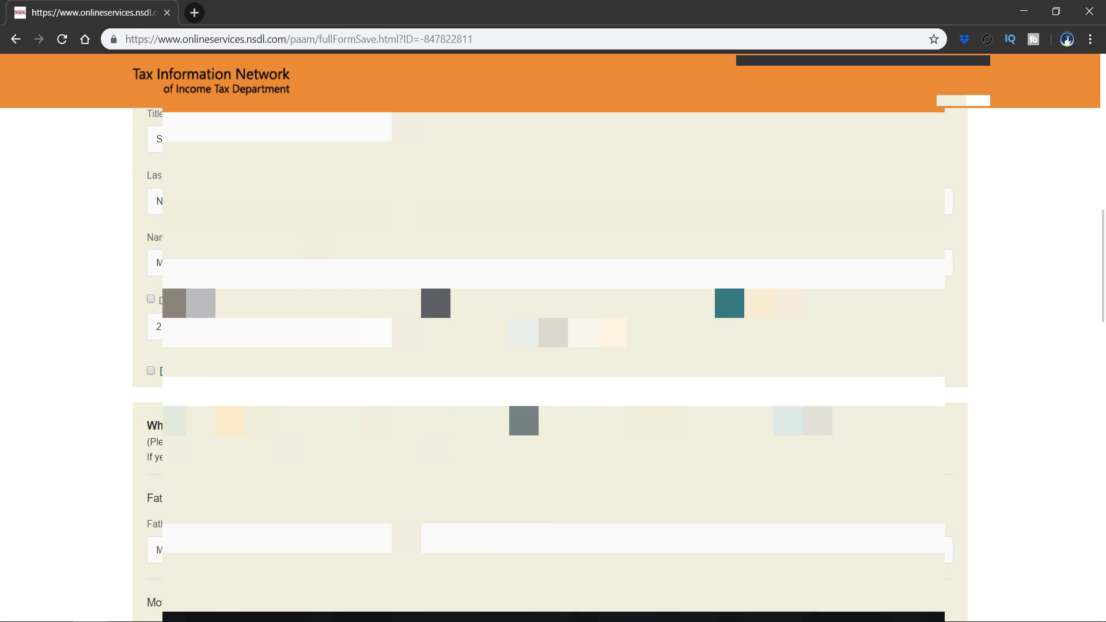
{"action": "scroll", "coordinate": [551, 363], "scroll_direction": "down", "scroll_amount": 11}
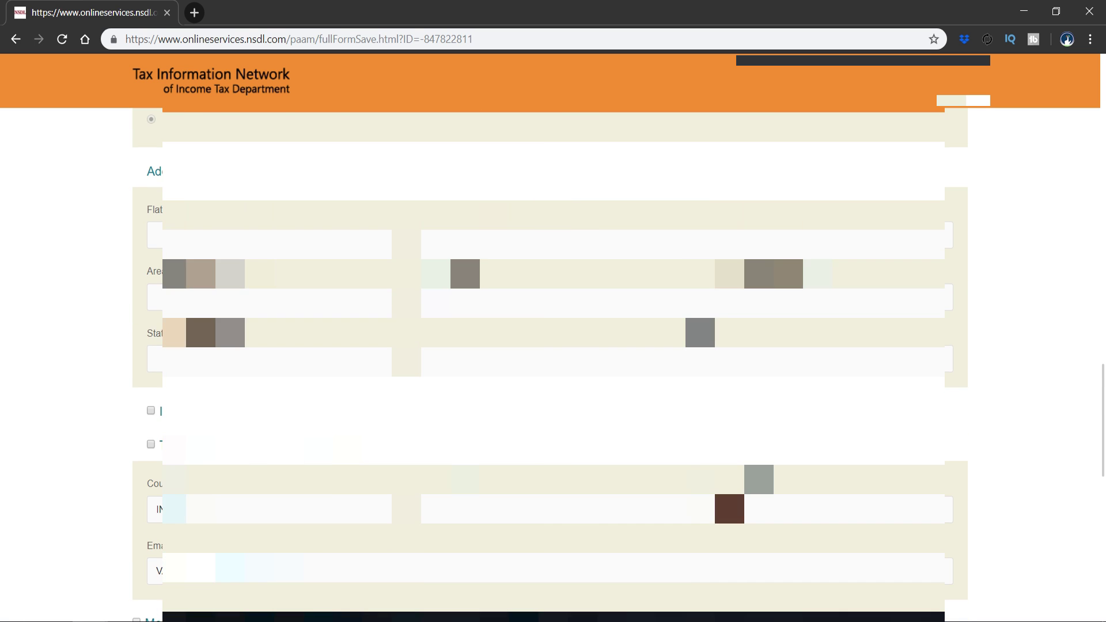
{"action": "scroll", "coordinate": [551, 363], "scroll_direction": "down", "scroll_amount": 5}
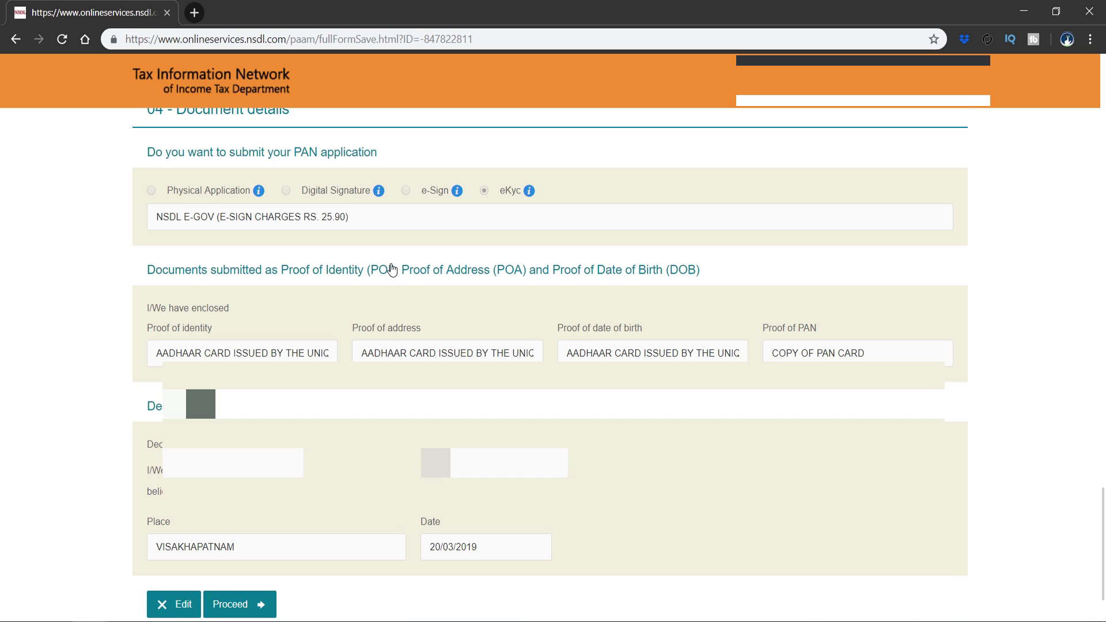
{"action": "scroll", "coordinate": [403, 255], "scroll_direction": "down", "scroll_amount": 2}
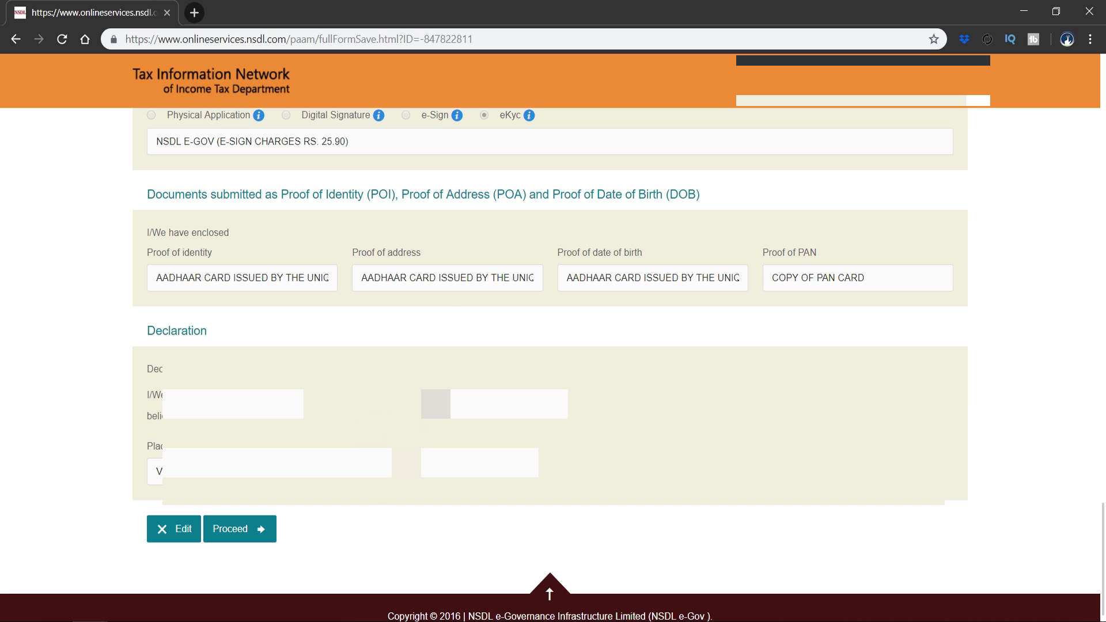
{"action": "left_click", "coordinate": [264, 533]}
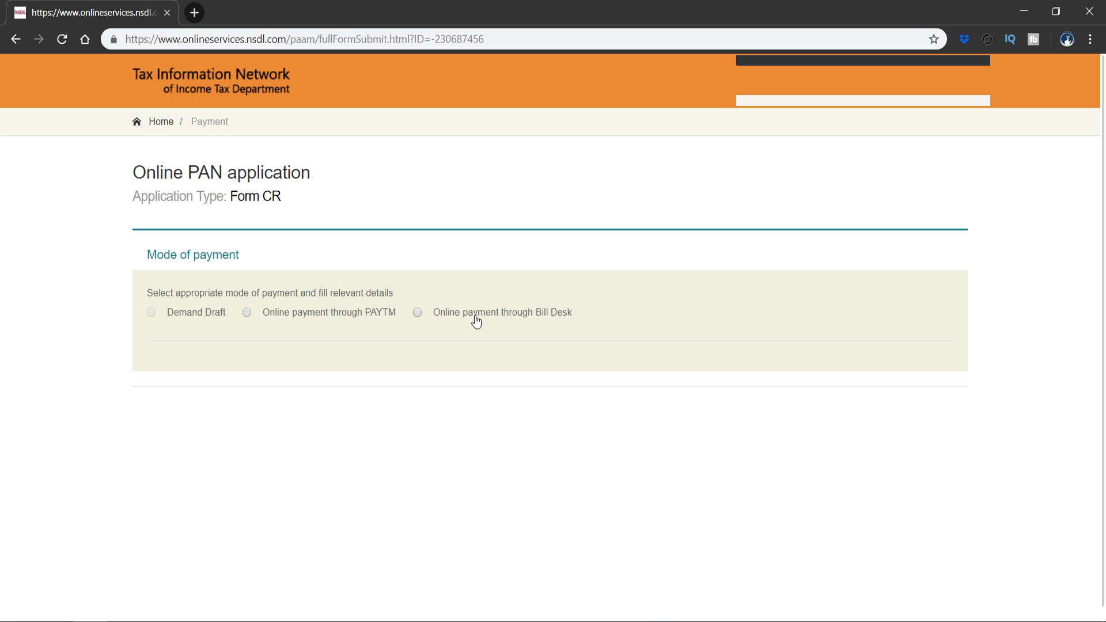
Select online payment through PAYTM, agree to the terms of service and proceed to payment.
{"action": "left_click", "coordinate": [254, 323]}
{"action": "scroll", "coordinate": [444, 348], "scroll_direction": "down", "scroll_amount": 8}
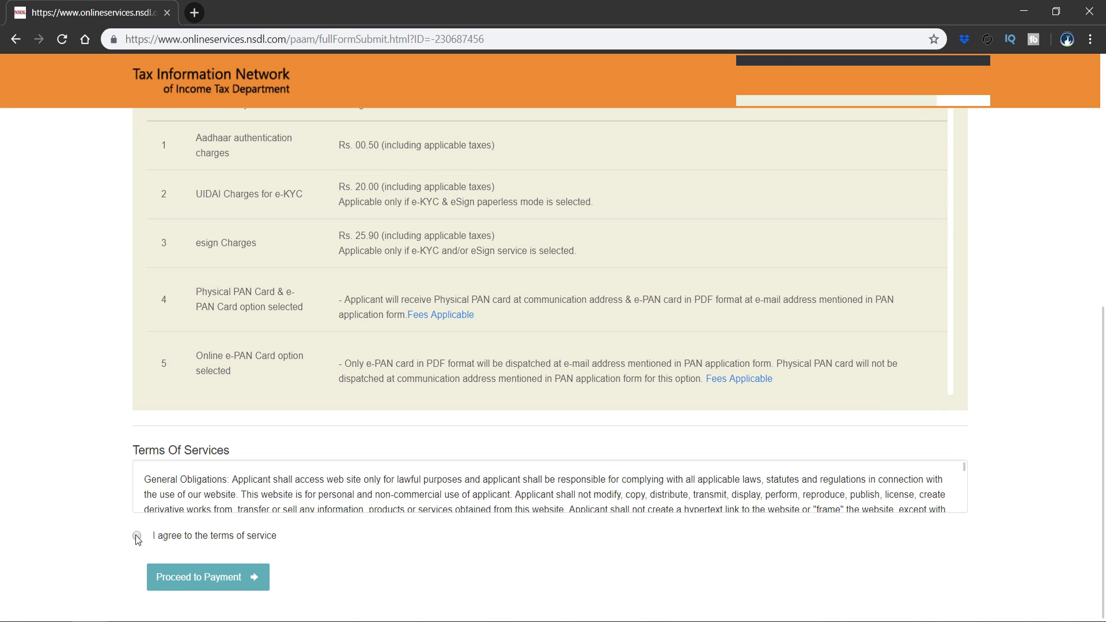
{"action": "left_click", "coordinate": [137, 536]}
{"action": "left_click", "coordinate": [190, 579]}
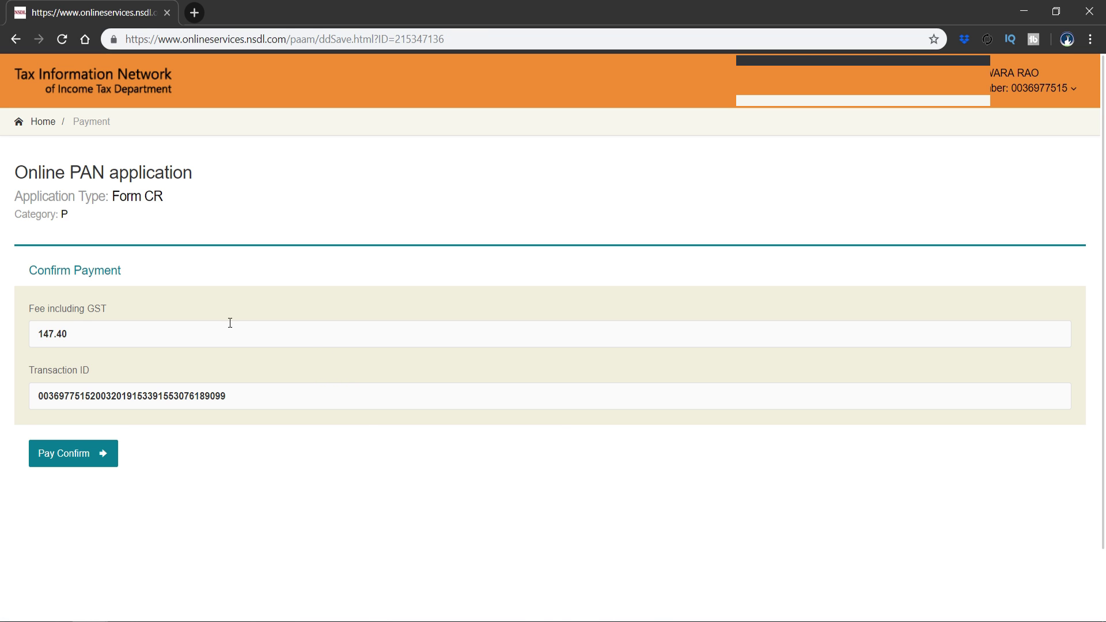
Confirm the application fee payment and continue from the payment details to Aadhaar authentication.
{"action": "left_click", "coordinate": [101, 464]}
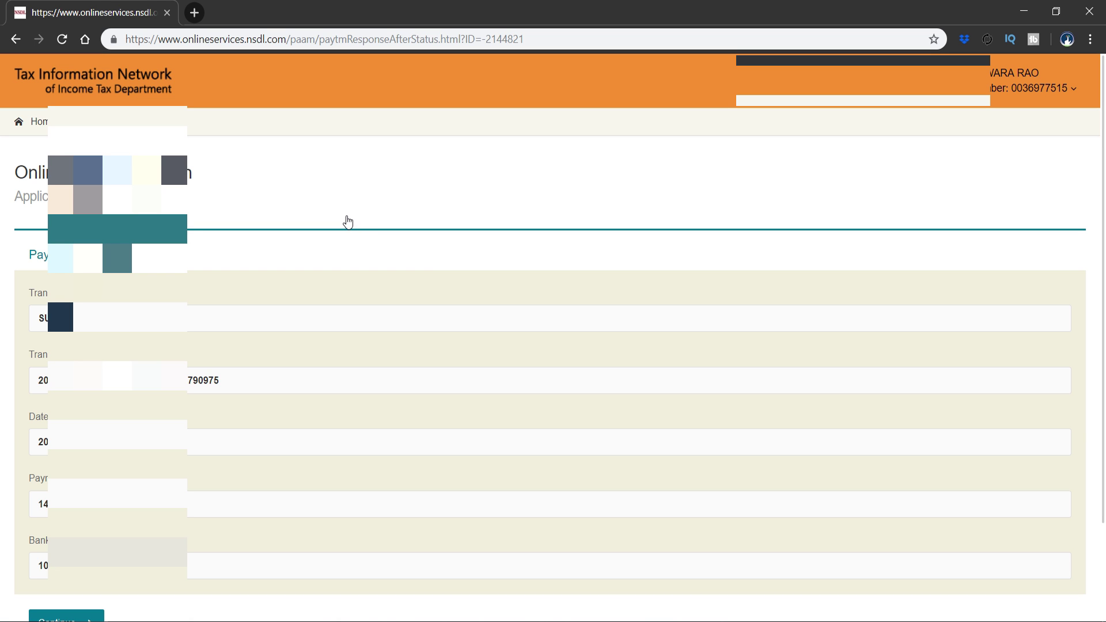
{"action": "scroll", "coordinate": [348, 221], "scroll_direction": "down", "scroll_amount": 2}
{"action": "left_click", "coordinate": [91, 546]}
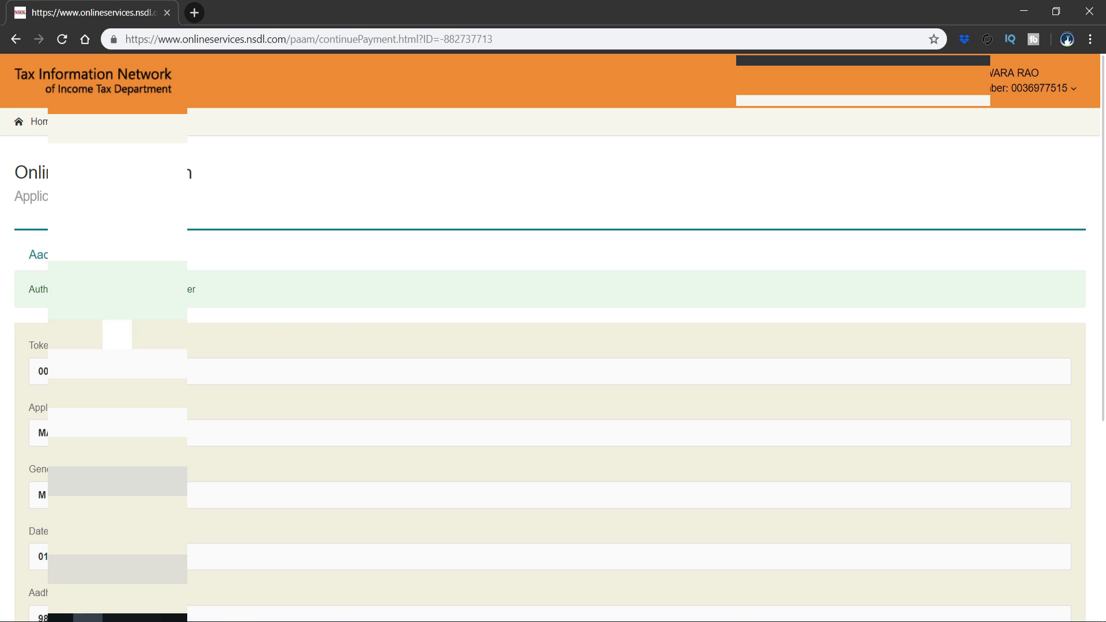
Consent to the use of the Aadhaar details for e-Signing the PAN application and authenticate the applicant's Aadhaar.
{"action": "scroll", "coordinate": [553, 346], "scroll_direction": "down", "scroll_amount": 2}
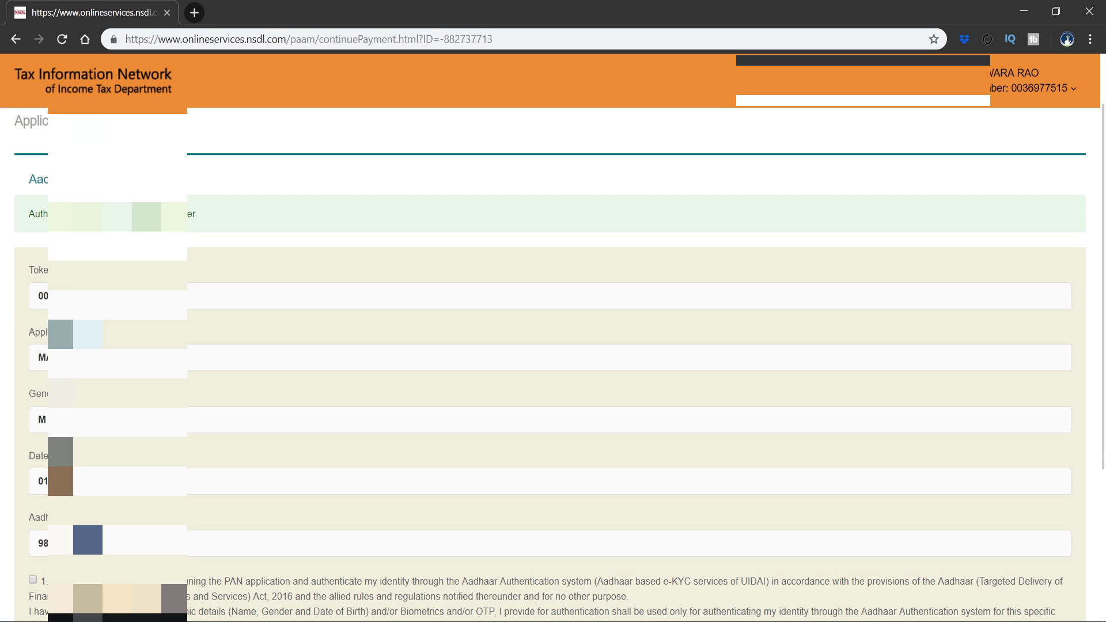
{"action": "scroll", "coordinate": [200, 288], "scroll_direction": "down", "scroll_amount": 4}
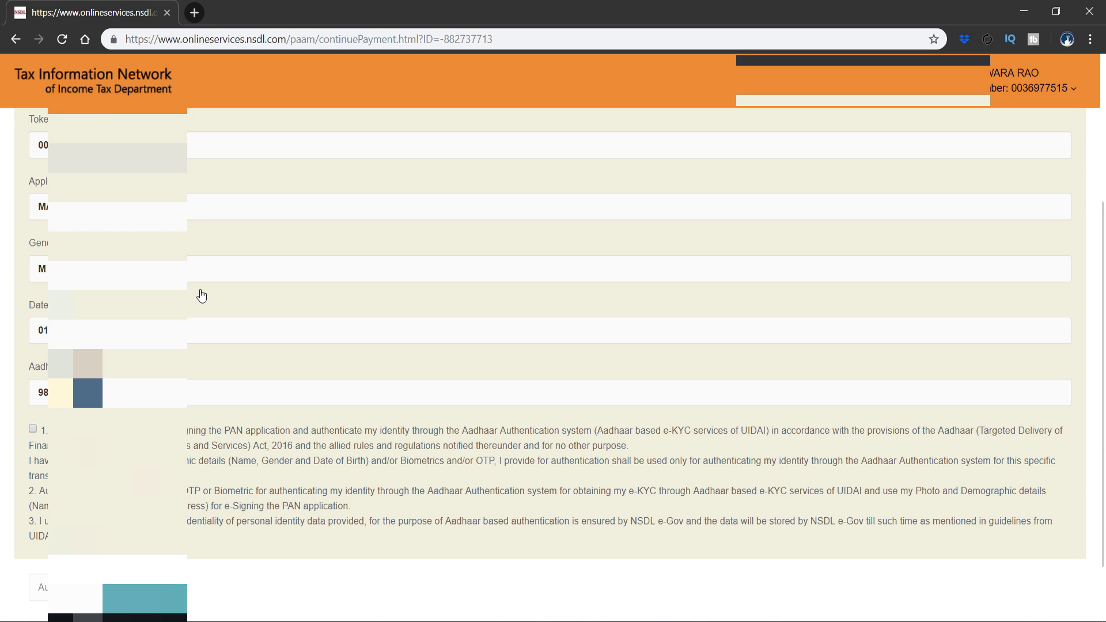
{"action": "scroll", "coordinate": [201, 296], "scroll_direction": "down", "scroll_amount": 2}
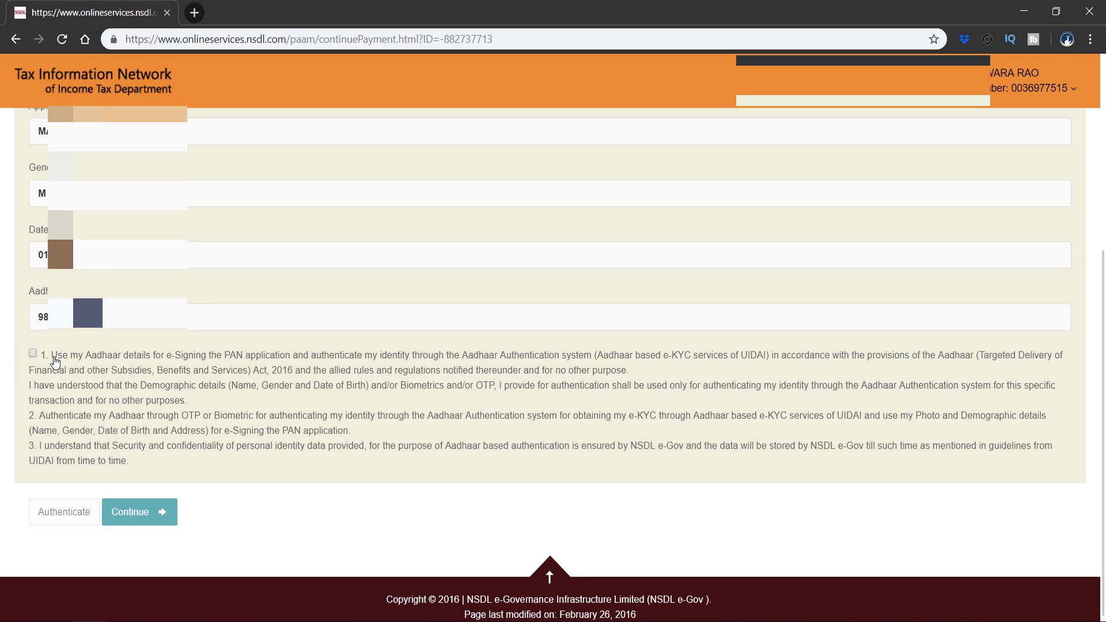
{"action": "left_click", "coordinate": [33, 354]}
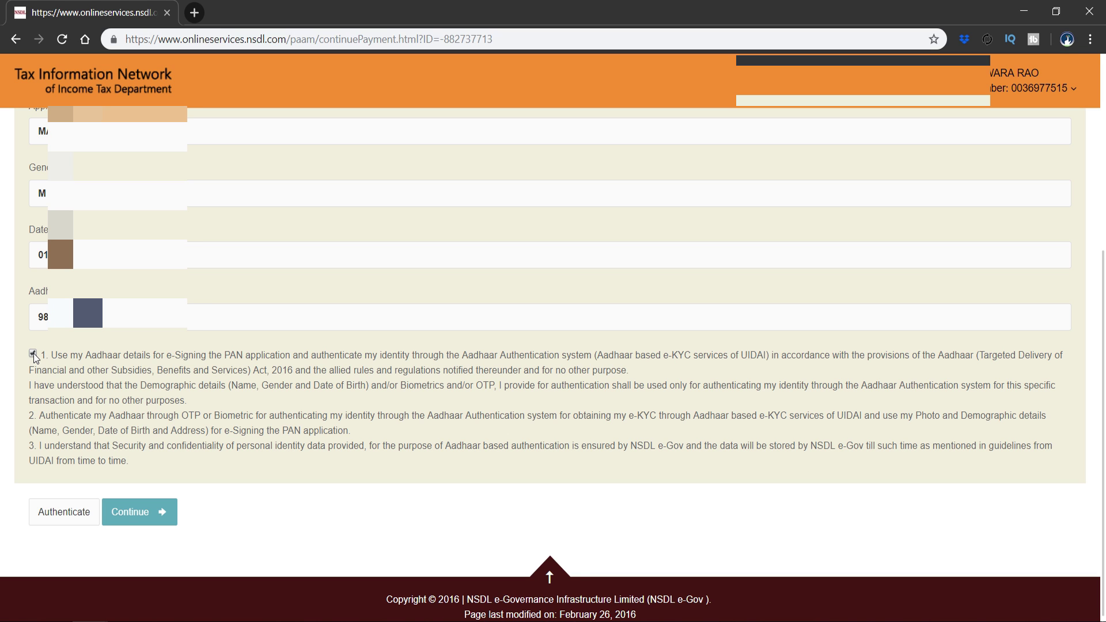
{"action": "left_click", "coordinate": [55, 518]}
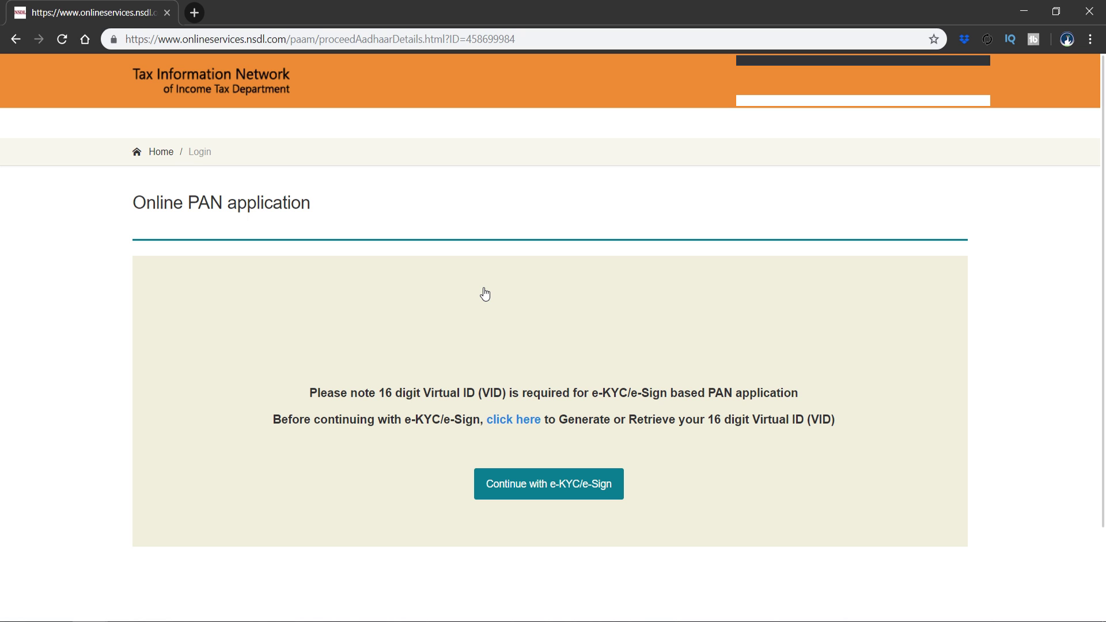
Continue with e-KYC/e-Sign and submit the OTP for Aadhaar verification.
{"action": "scroll", "coordinate": [493, 276], "scroll_direction": "down", "scroll_amount": 1}
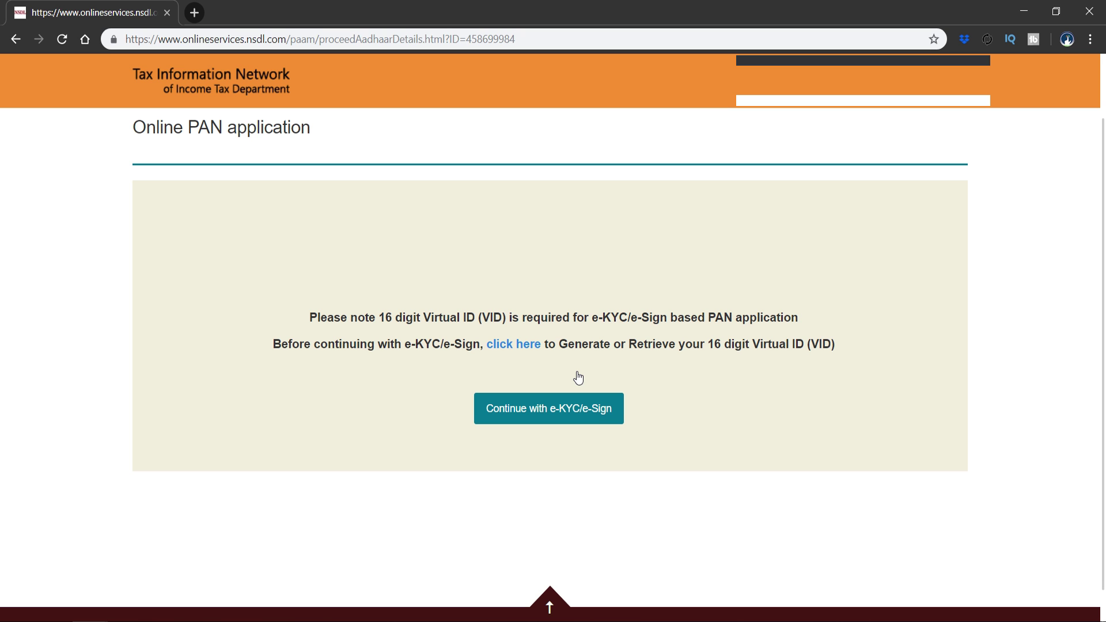
{"action": "left_click", "coordinate": [550, 411]}
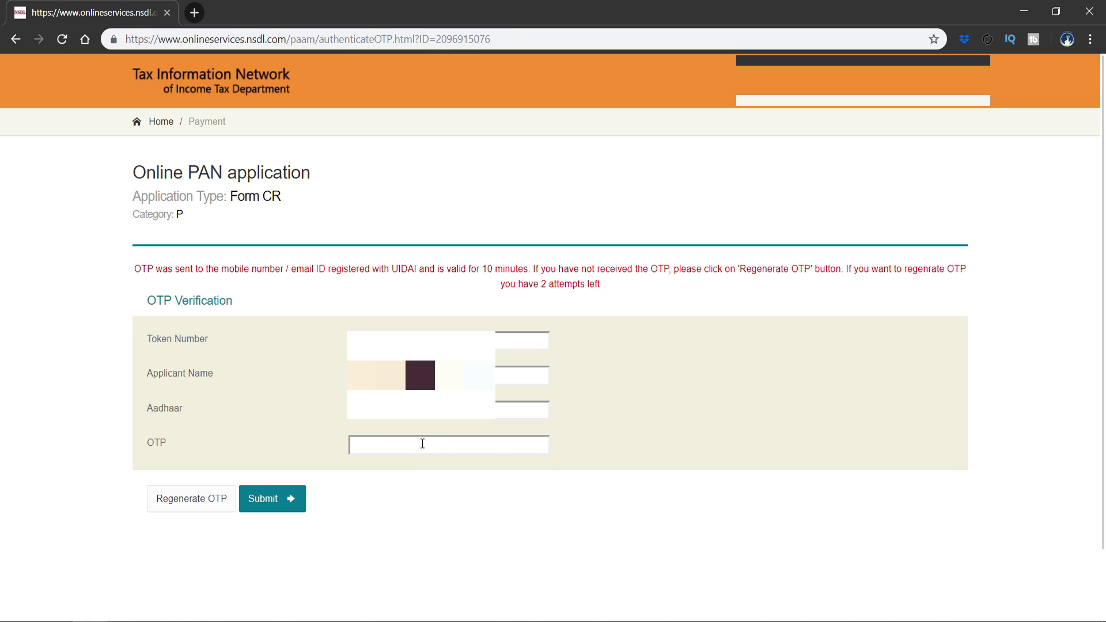
{"action": "left_click", "coordinate": [422, 444]}
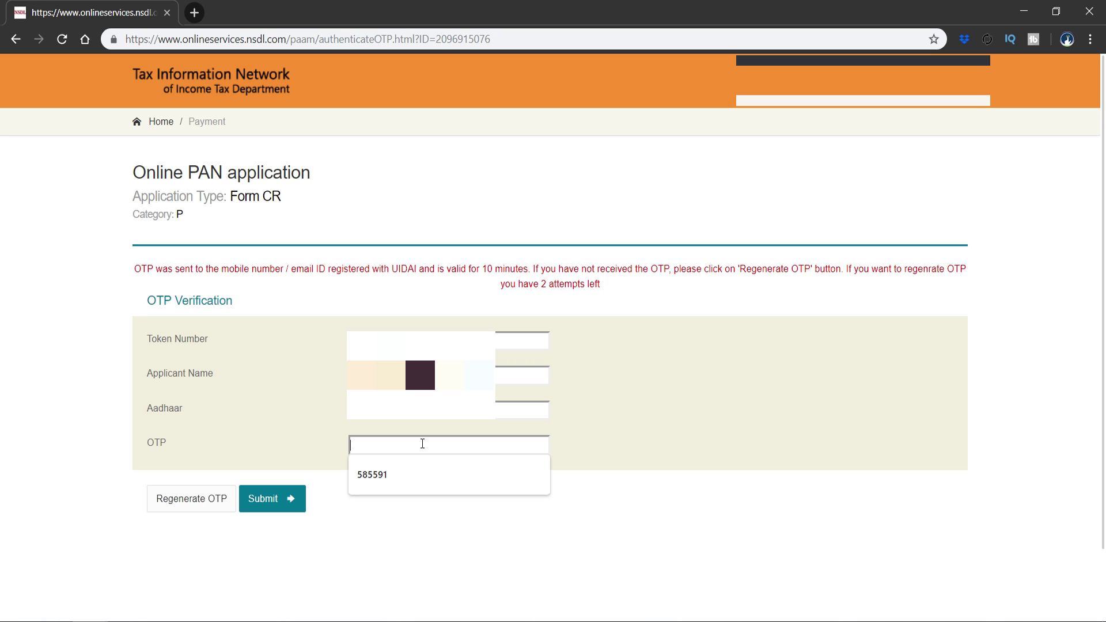
{"action": "key", "text": "ctrl+v"}
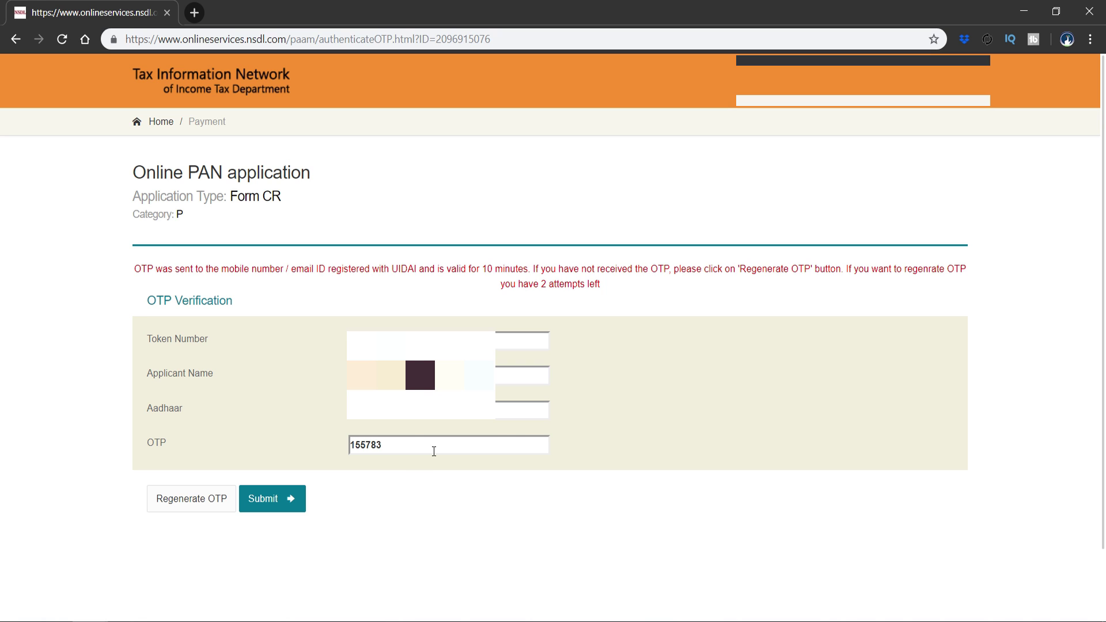
{"action": "left_click", "coordinate": [279, 504]}
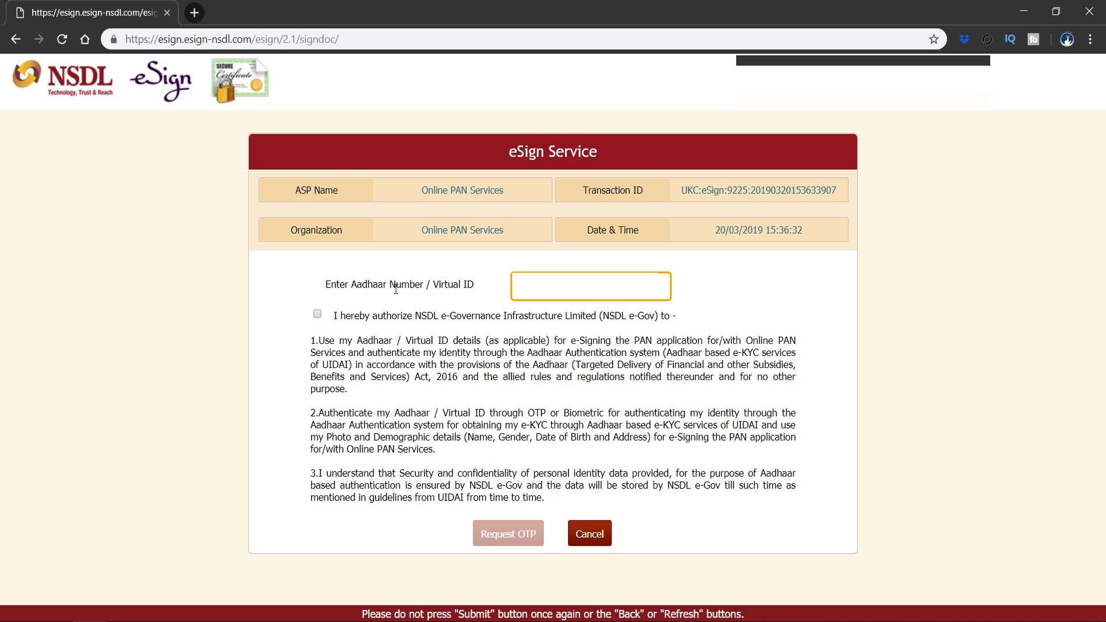
E-sign the application by entering the Aadhaar number or Virtual ID, authorizing NSDL e-Gov, and requesting and submitting the OTP.
{"action": "left_click_drag", "start_coordinate": [425, 284], "coordinate": [349, 284]}
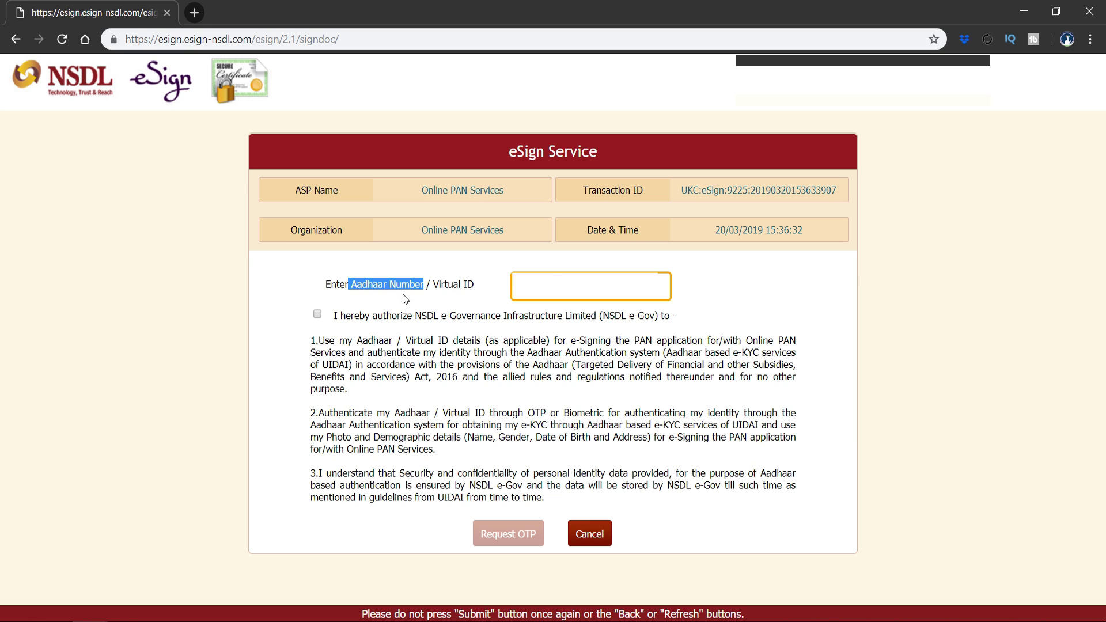
{"action": "left_click", "coordinate": [550, 285]}
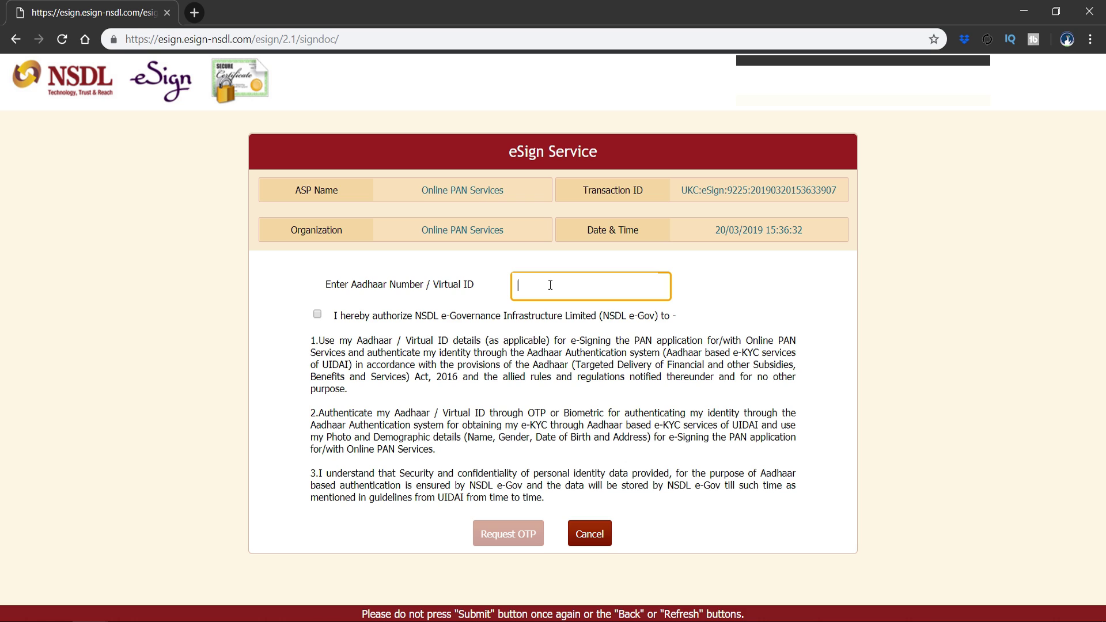
{"action": "key", "text": "ctrl+v"}
{"action": "left_click", "coordinate": [318, 314]}
{"action": "left_click", "coordinate": [513, 535]}
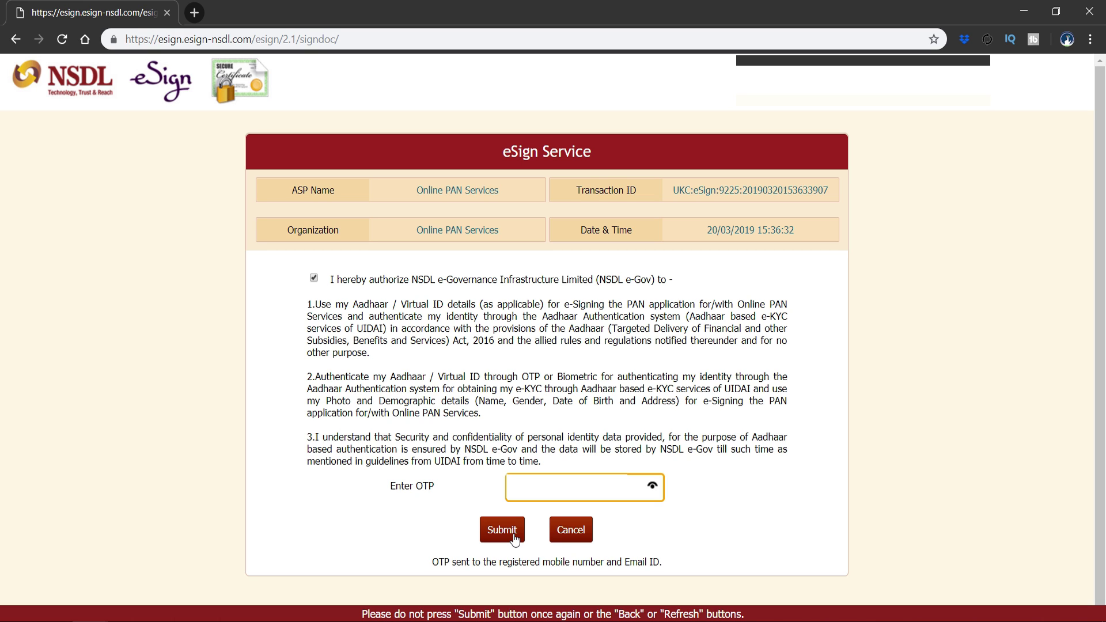
{"action": "key", "text": "ctrl+v"}
{"action": "left_click", "coordinate": [503, 530]}
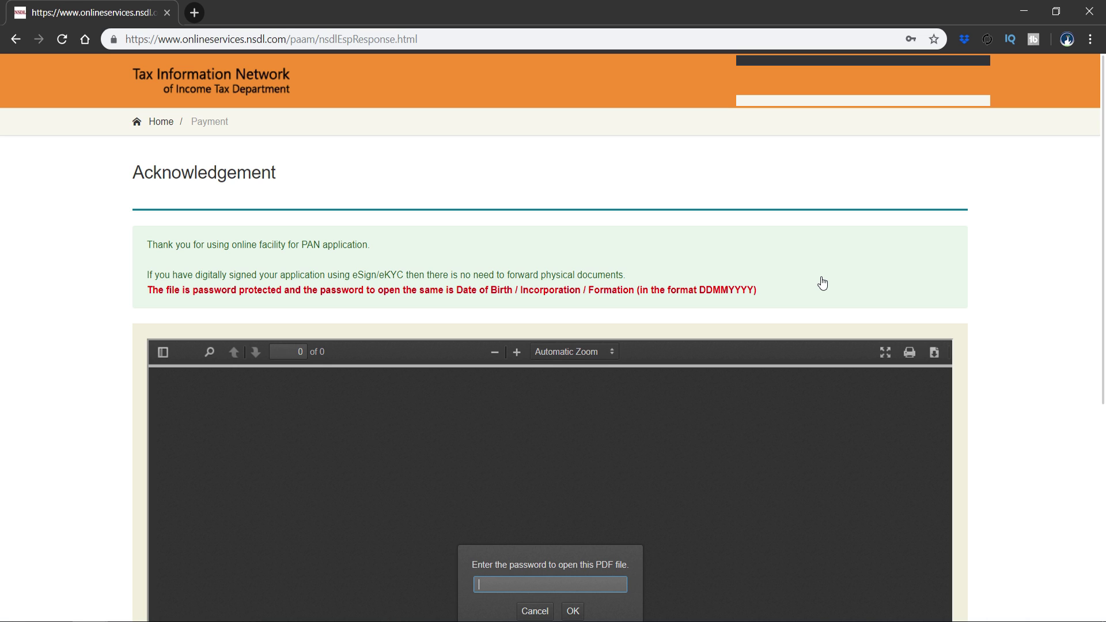
Unlock the acknowledgement PDF by entering its password in the date-of-birth format DDMMYYYY.
{"action": "scroll", "coordinate": [823, 282], "scroll_direction": "down", "scroll_amount": 4}
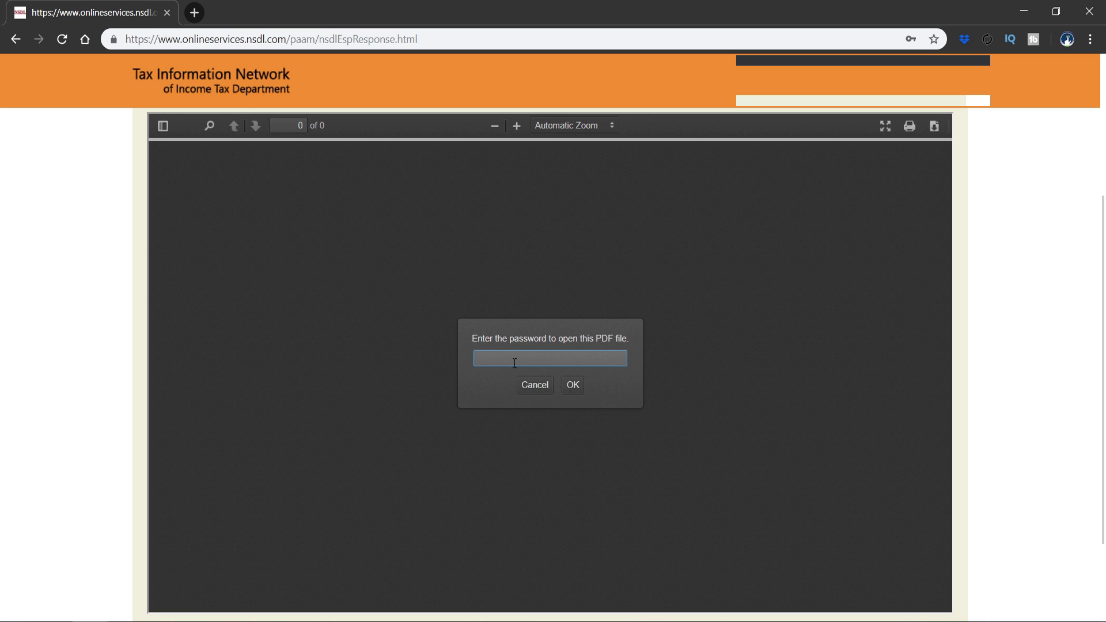
{"action": "key", "text": "ctrl+v"}
{"action": "left_click", "coordinate": [573, 385]}
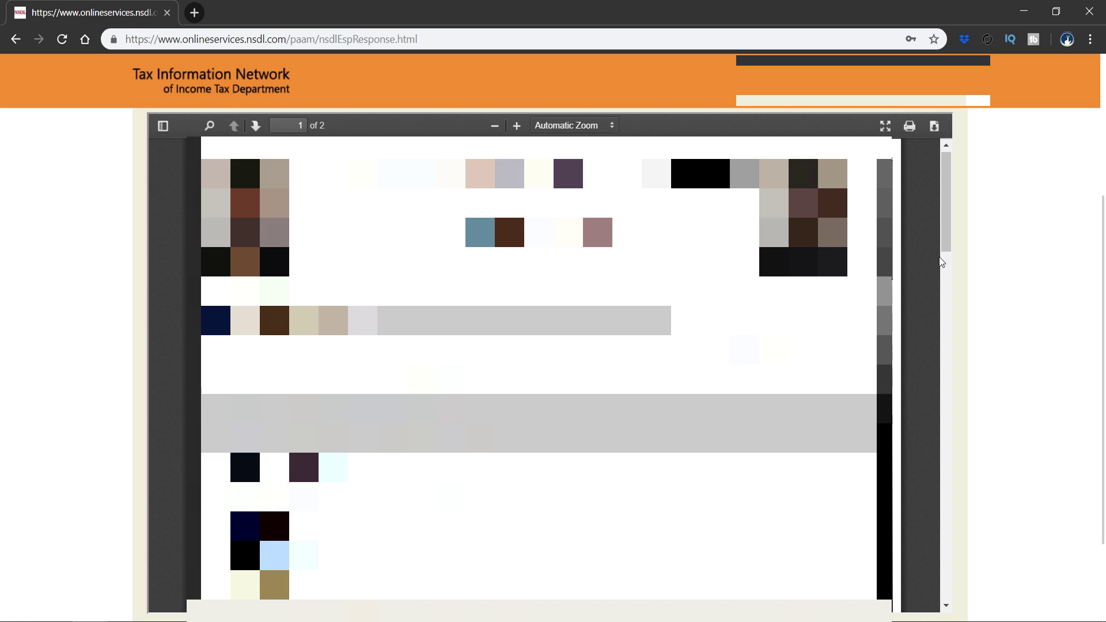
Download the acknowledgement PDF and look through both of its pages.
{"action": "left_click", "coordinate": [934, 127]}
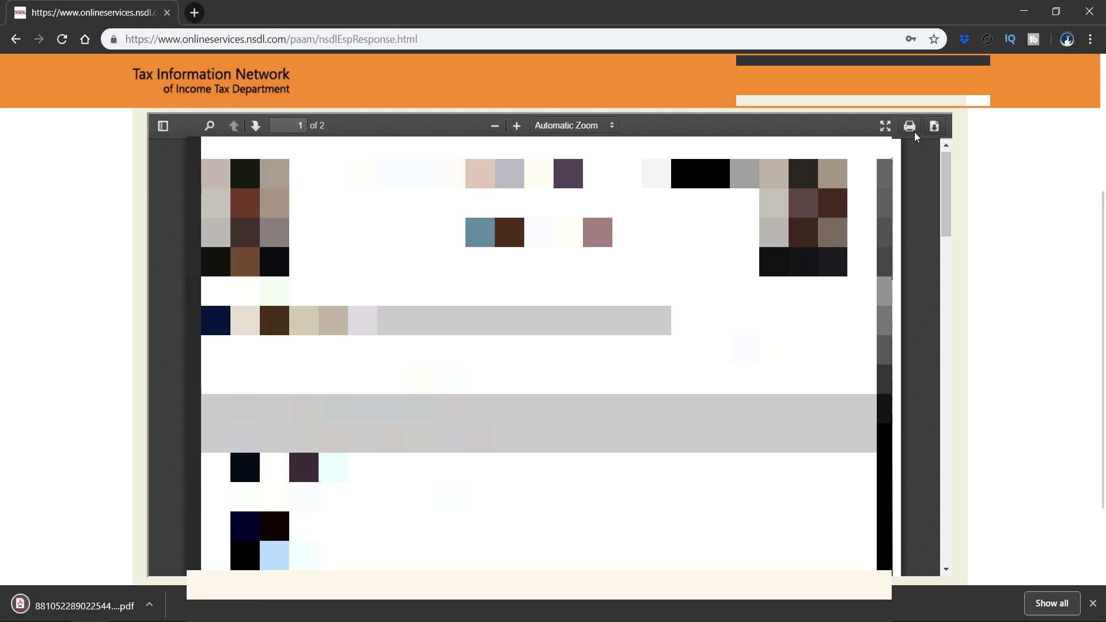
{"action": "scroll", "coordinate": [539, 355], "scroll_direction": "down", "scroll_amount": 10}
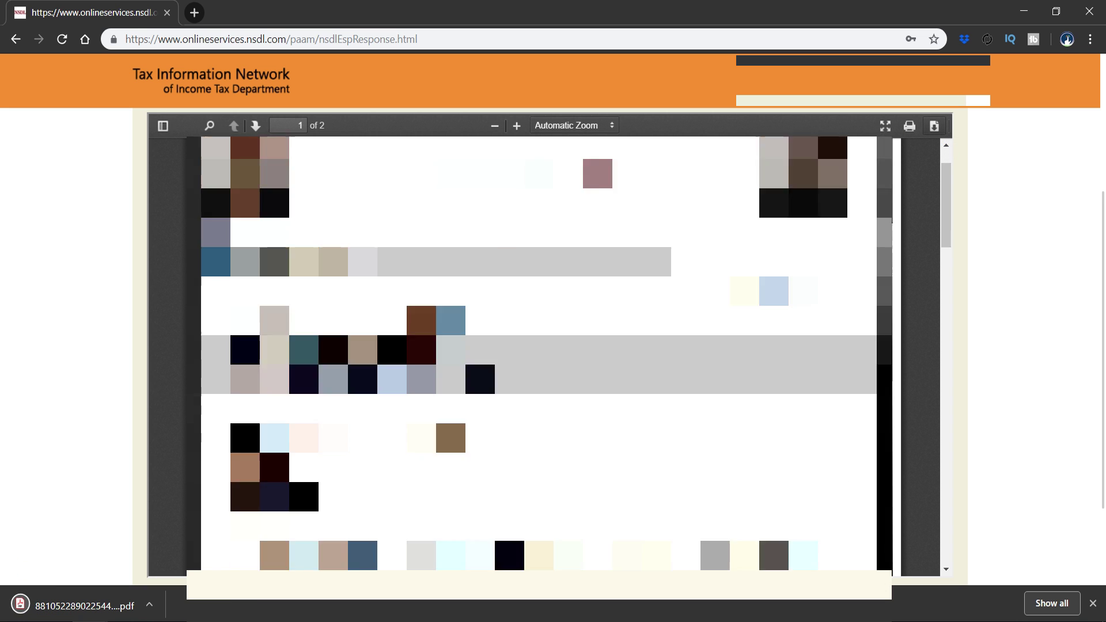
{"action": "scroll", "coordinate": [539, 354], "scroll_direction": "down", "scroll_amount": 2}
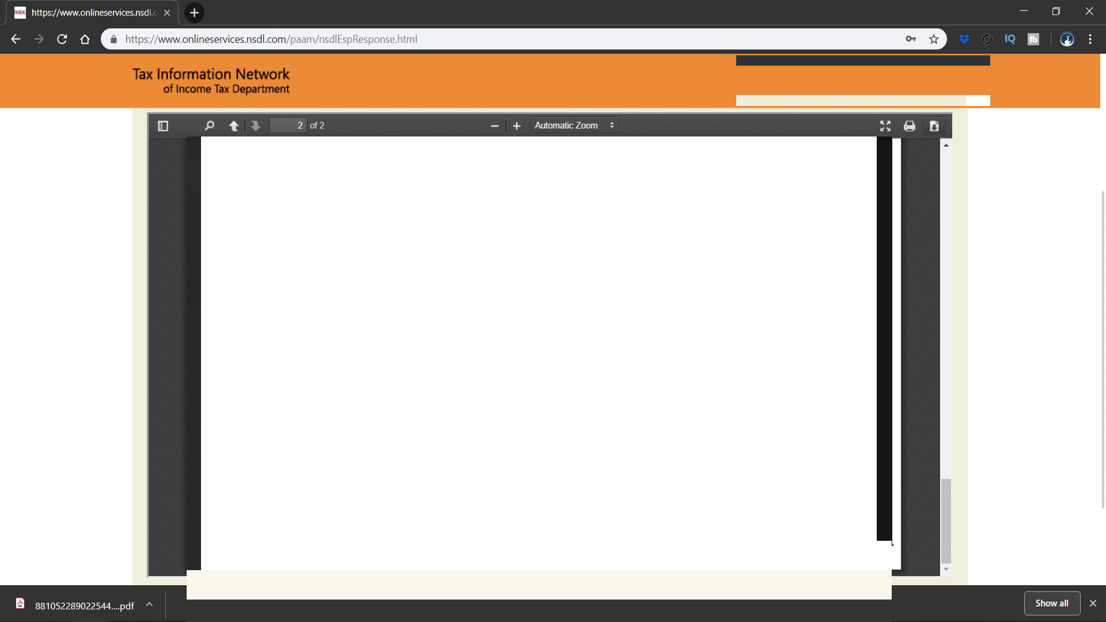
{"action": "scroll", "coordinate": [538, 354], "scroll_direction": "up", "scroll_amount": 10}
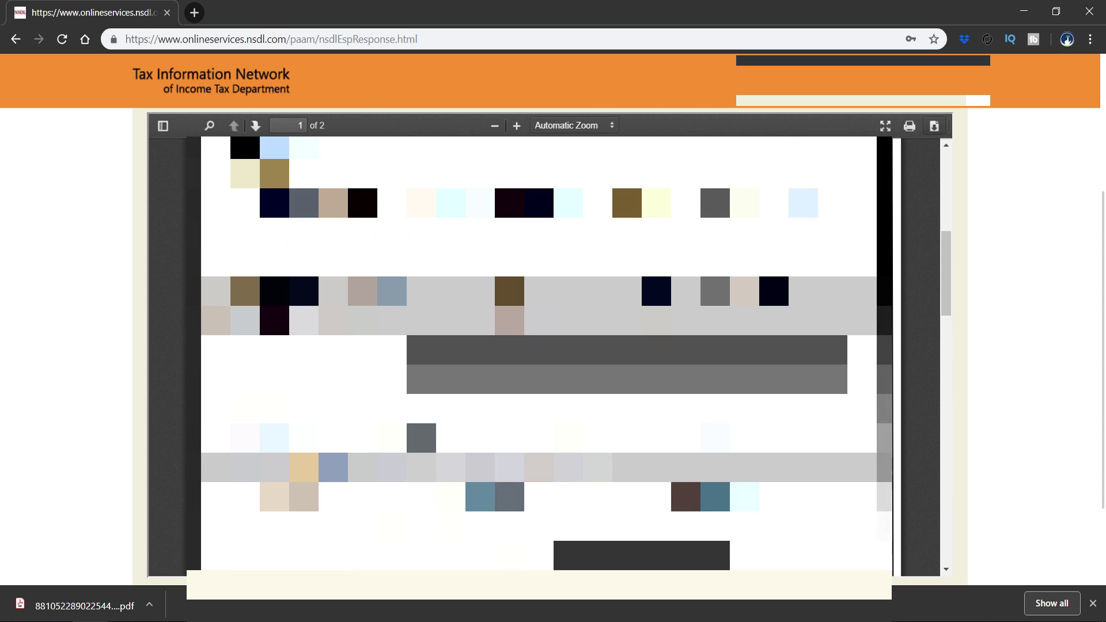
{"action": "scroll", "coordinate": [539, 354], "scroll_direction": "up", "scroll_amount": 5}
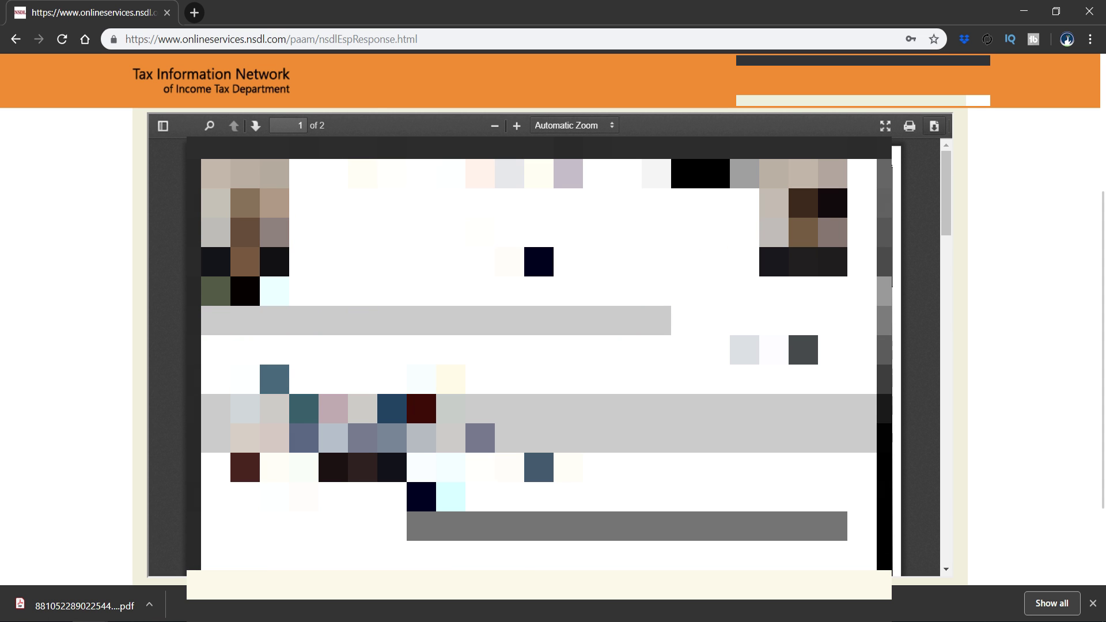